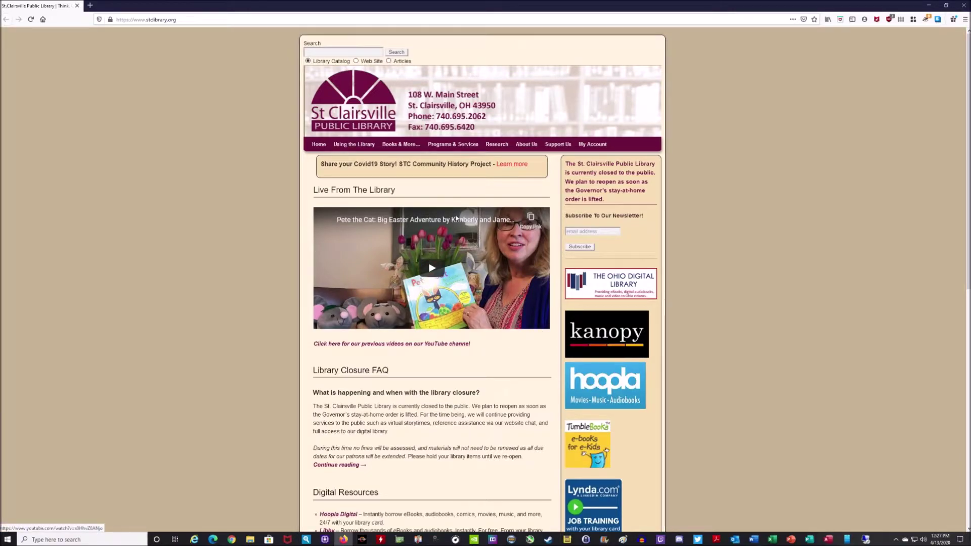
Go to the library website's Research Databases page under Research
click(179, 20)
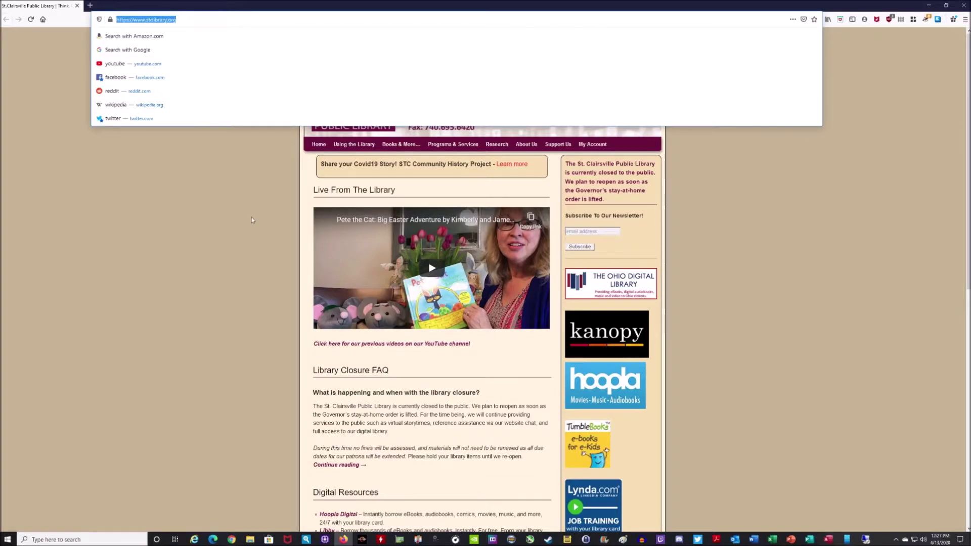
click(187, 231)
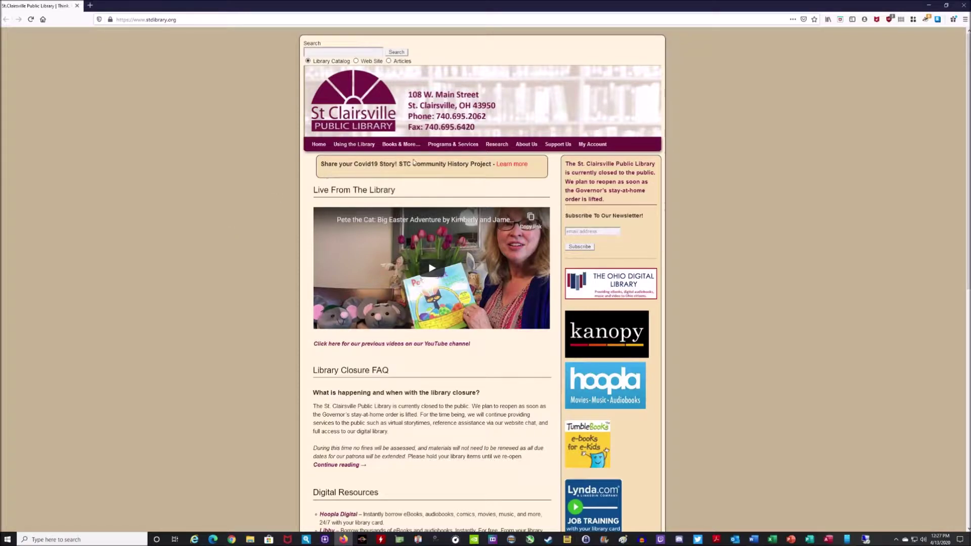
mouse_move(504, 148)
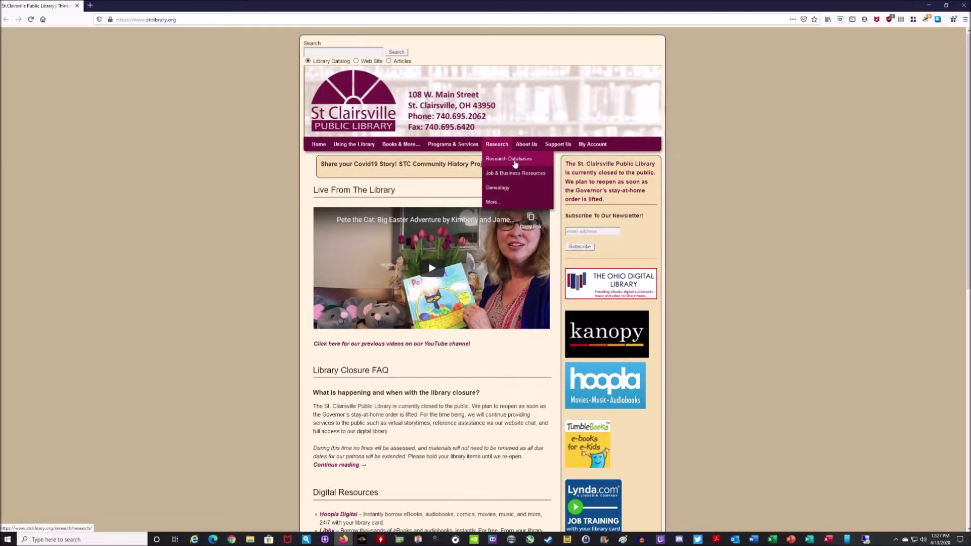
click(515, 163)
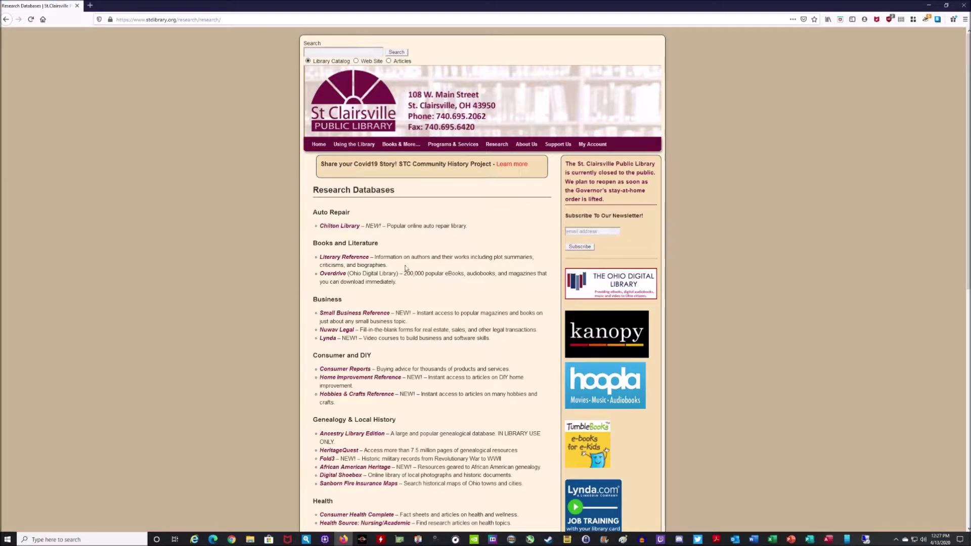
Open the Nuwav Legal forms service listed under the Business category
drag(314, 300, 350, 305)
click(354, 304)
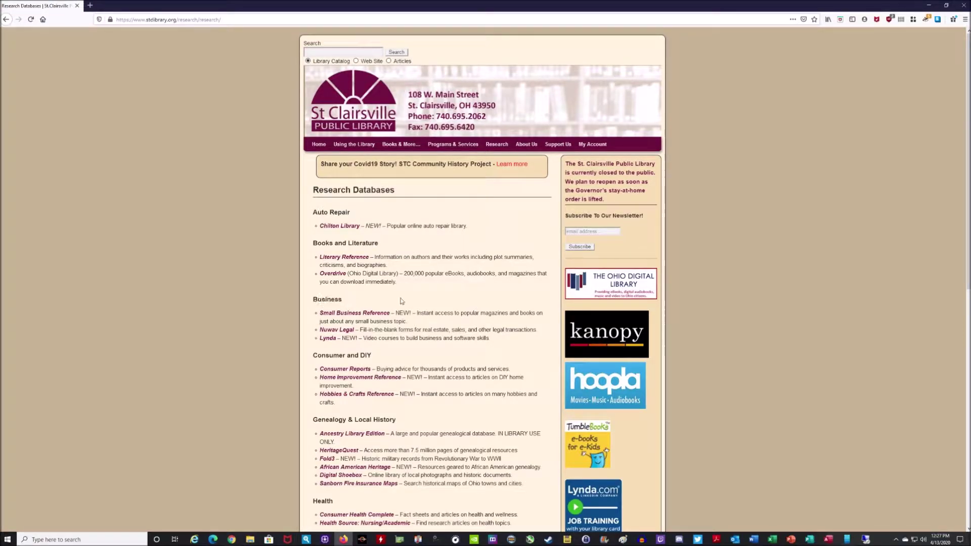
click(347, 331)
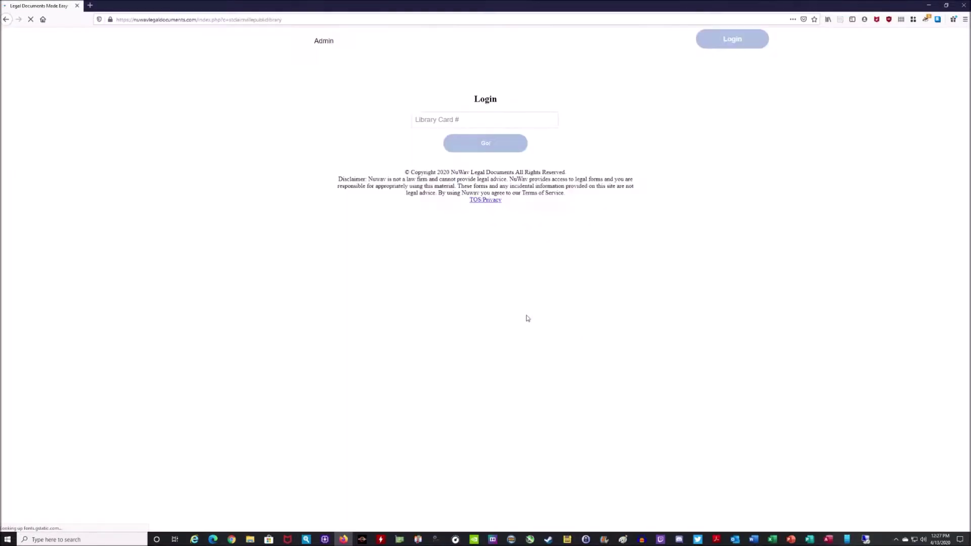
Sign in to NuWav Legal with the library card number
click(459, 121)
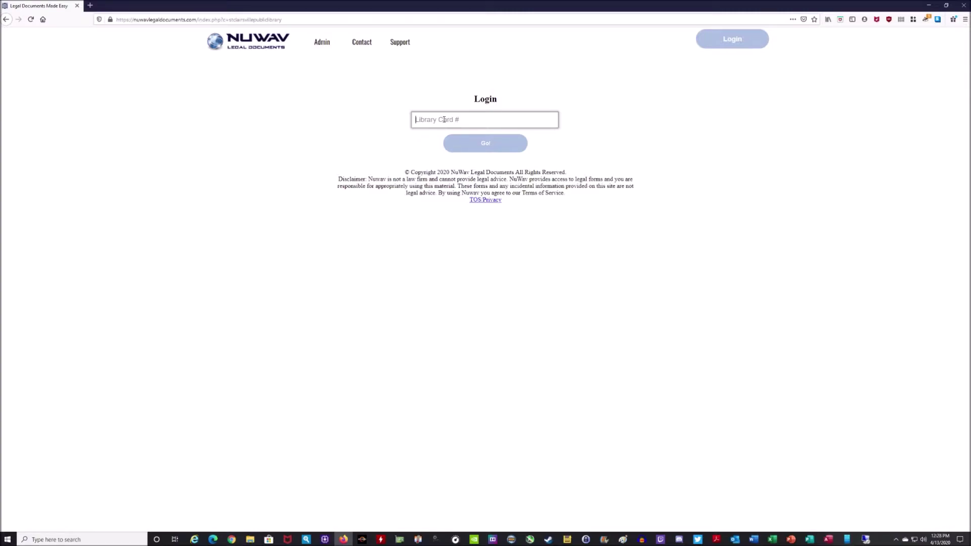
click(486, 145)
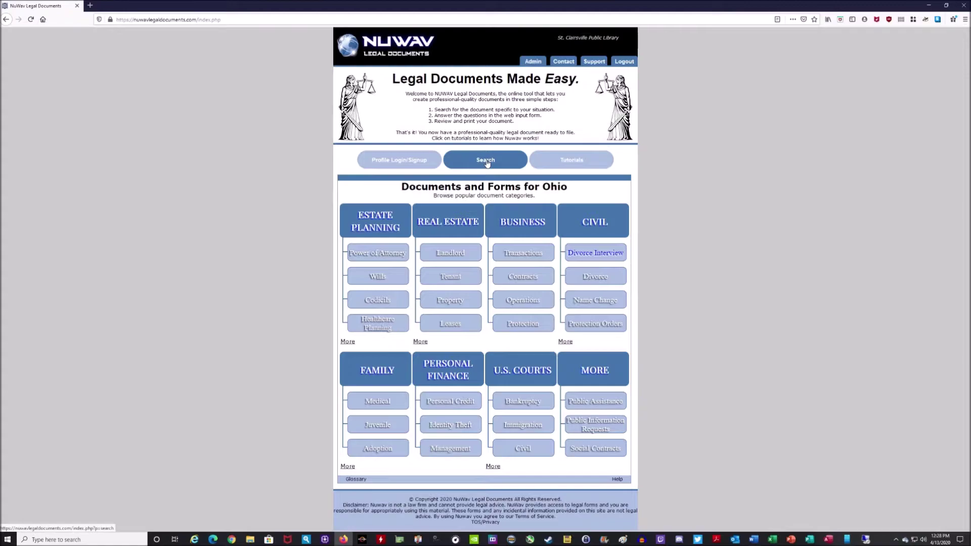
click(486, 161)
click(465, 107)
text(adaoption)
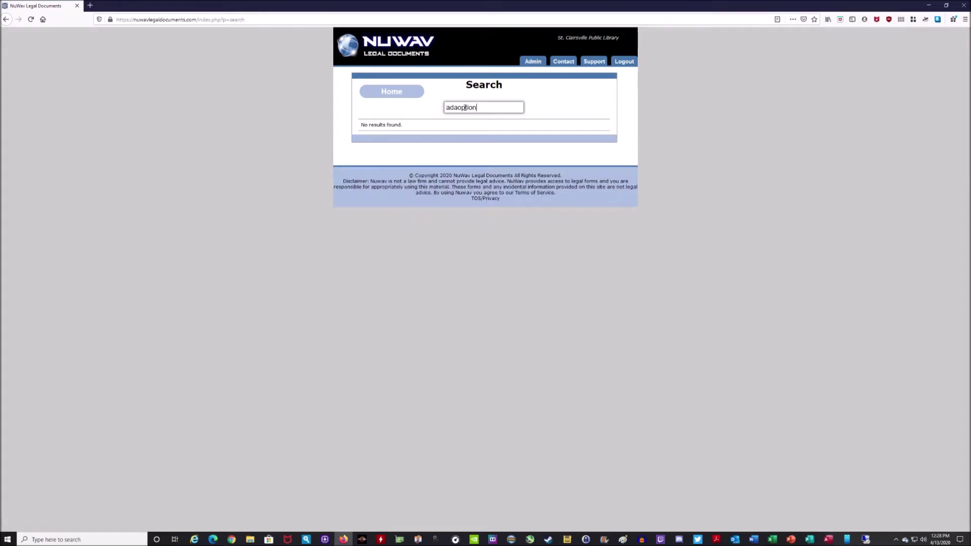
key(BackSpace)
key(BackSpace)
key(BackSpace)
key(BackSpace)
key(BackSpace)
key(BackSpace)
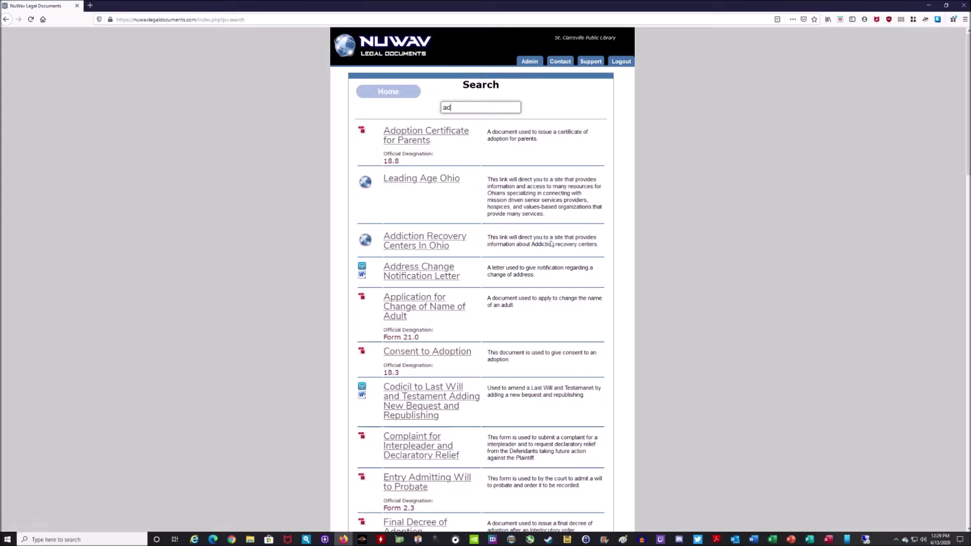
click(391, 94)
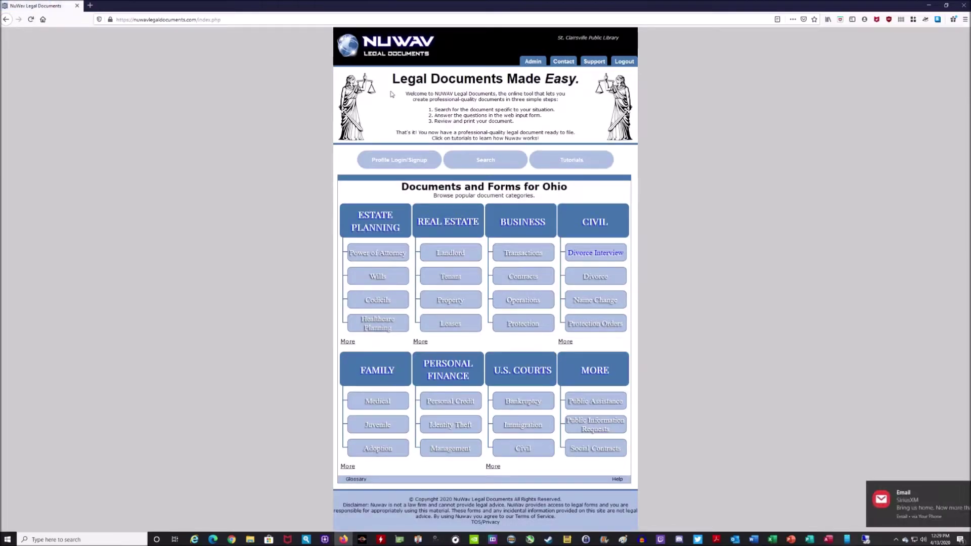
mouse_move(959, 505)
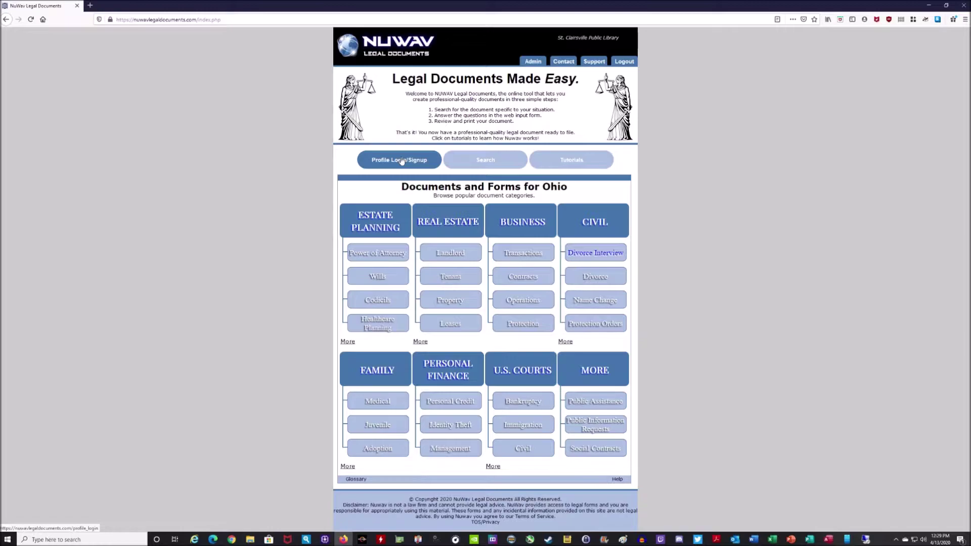
Open the Profile Login/Signup page
click(401, 161)
click(397, 161)
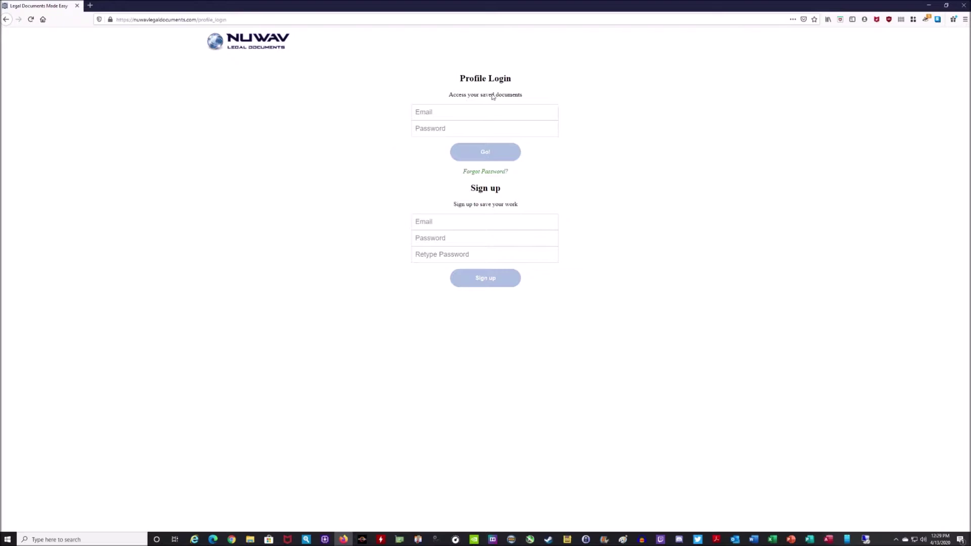
click(435, 112)
key(Tab)
click(440, 115)
click(440, 128)
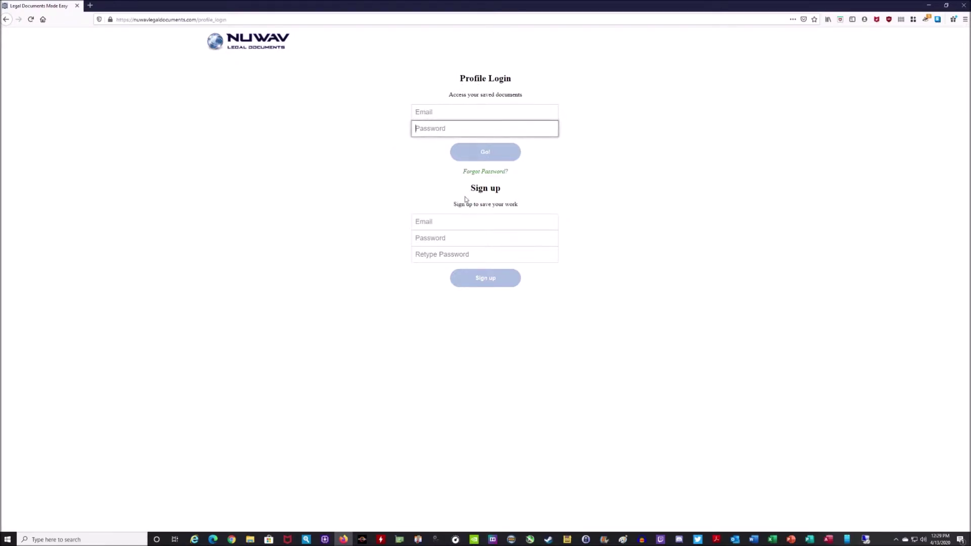
Sign up with an email and matching password, declining Firefox's offer to save the login
click(463, 219)
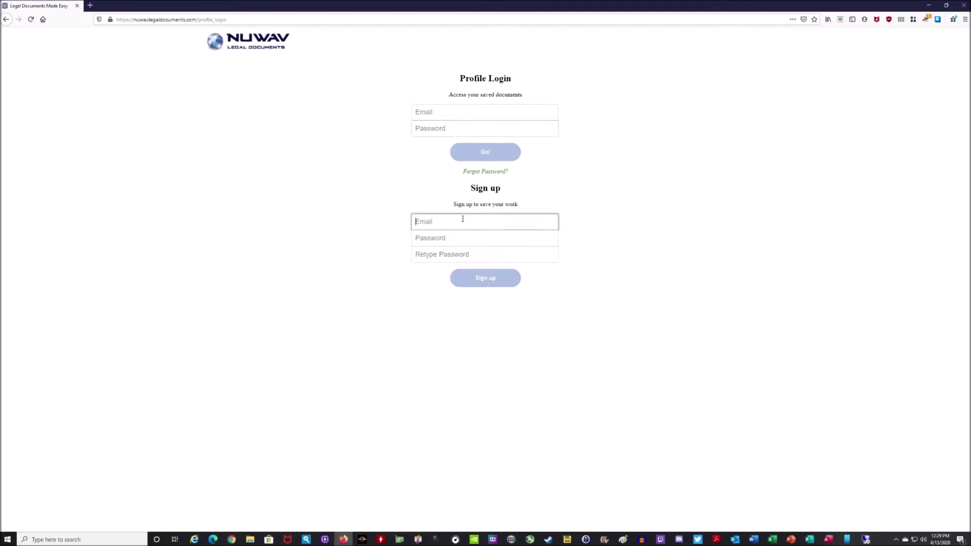
click(446, 241)
text(**********)
key(BackSpace)
key(BackSpace)
key(BackSpace)
key(BackSpace)
key(BackSpace)
key(BackSpace)
key(BackSpace)
key(BackSpace)
key(BackSpace)
key(BackSpace)
key(BackSpace)
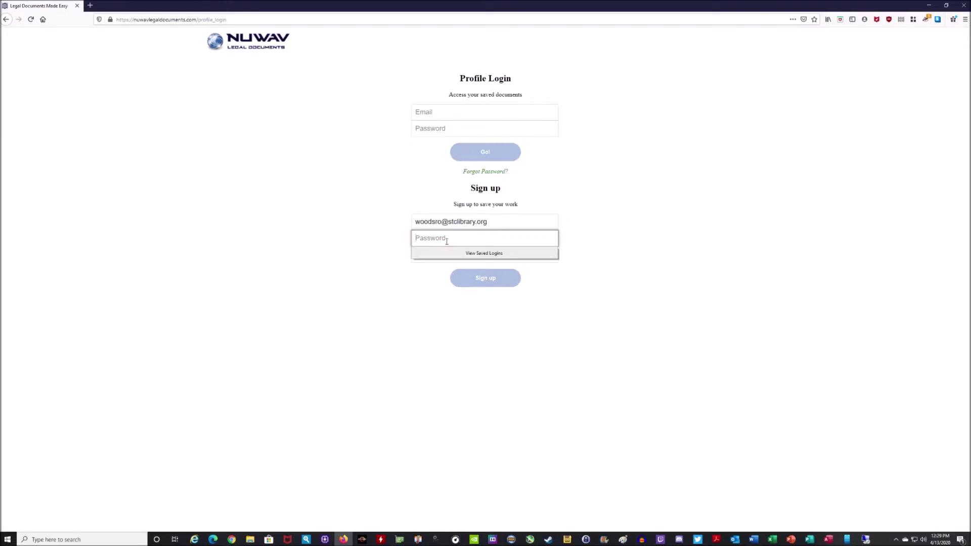
click(702, 260)
click(454, 239)
text(*********)
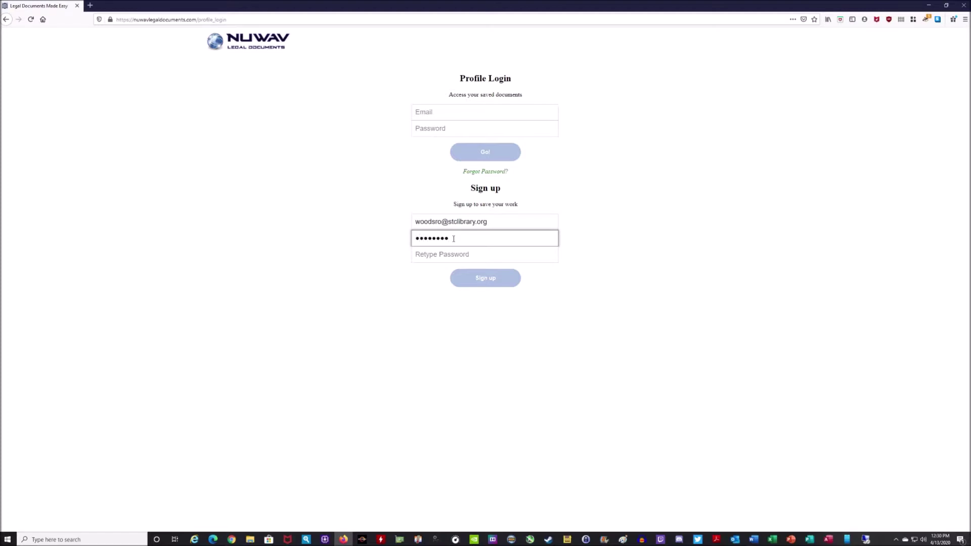
text(*)
click(440, 253)
text(*****)
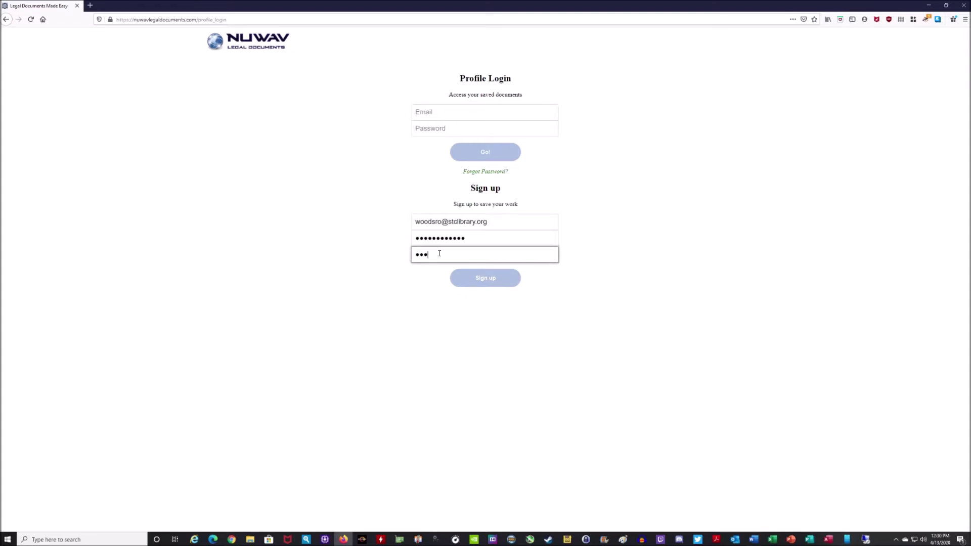
text(*******)
click(458, 275)
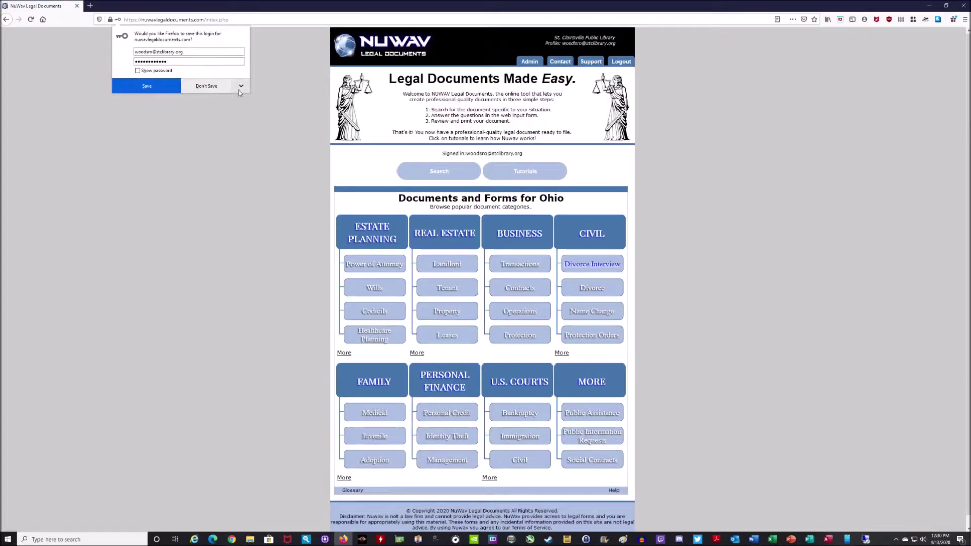
click(213, 86)
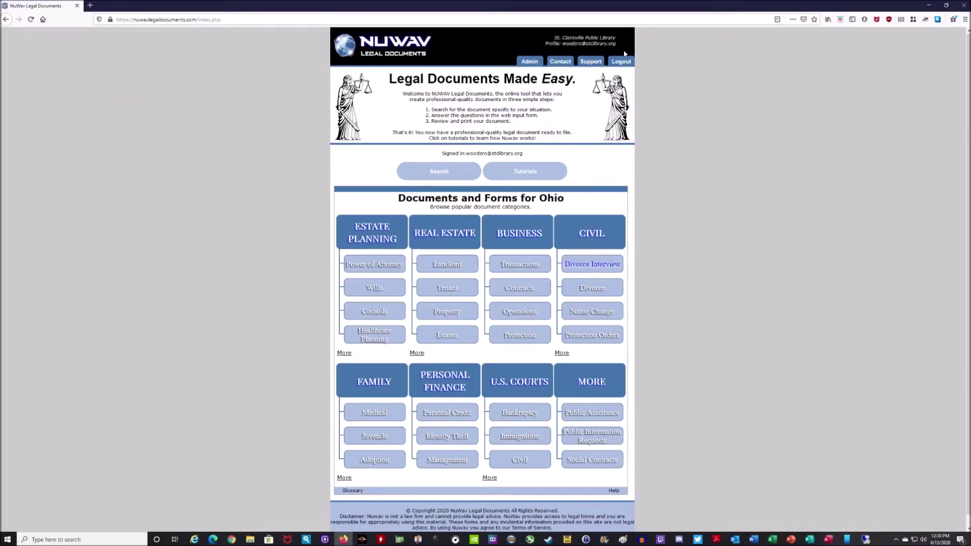
drag(555, 37, 620, 42)
click(623, 41)
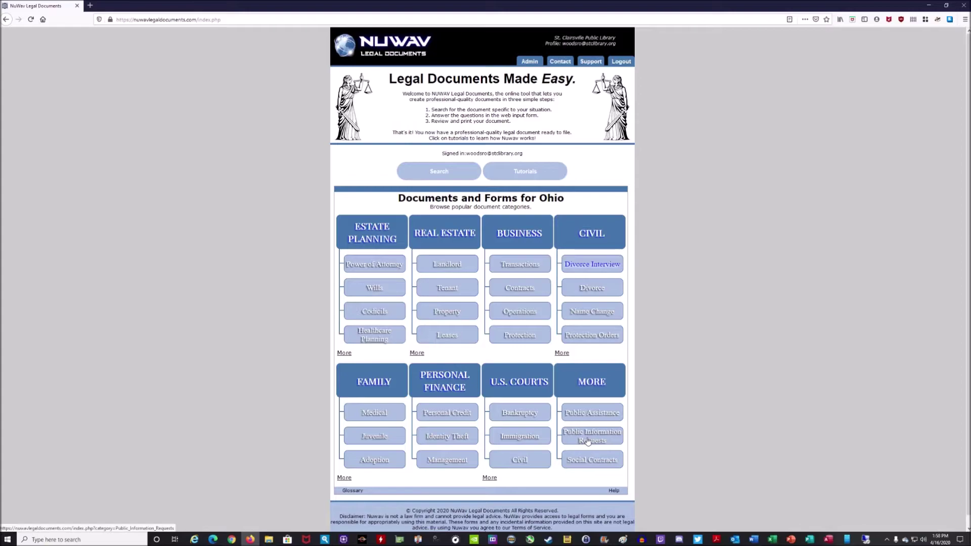
click(516, 412)
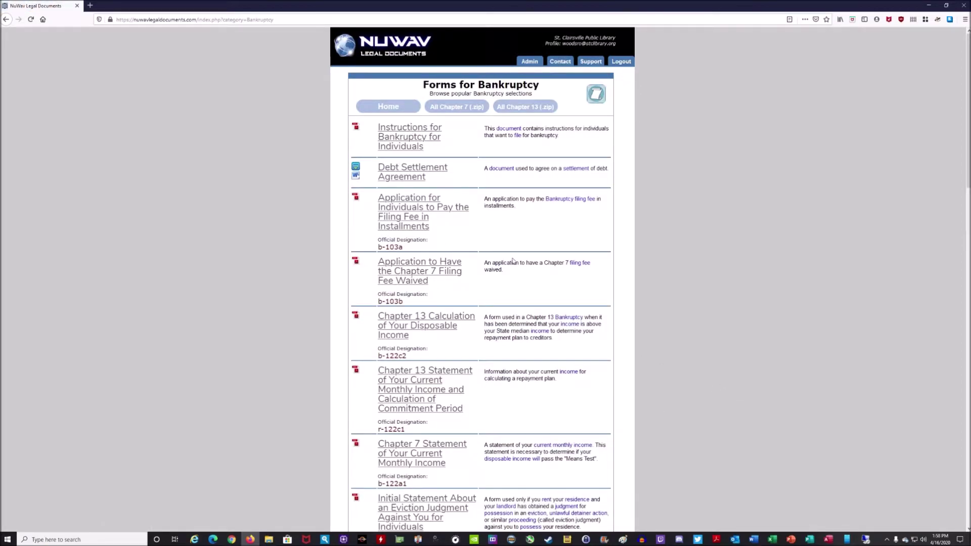
scroll(514, 259, down, 6)
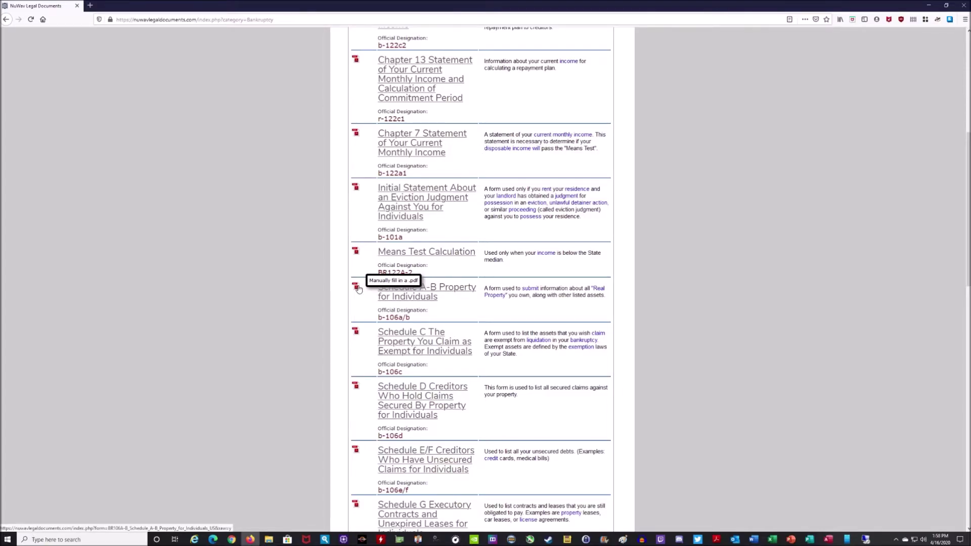
scroll(501, 258, down, 9)
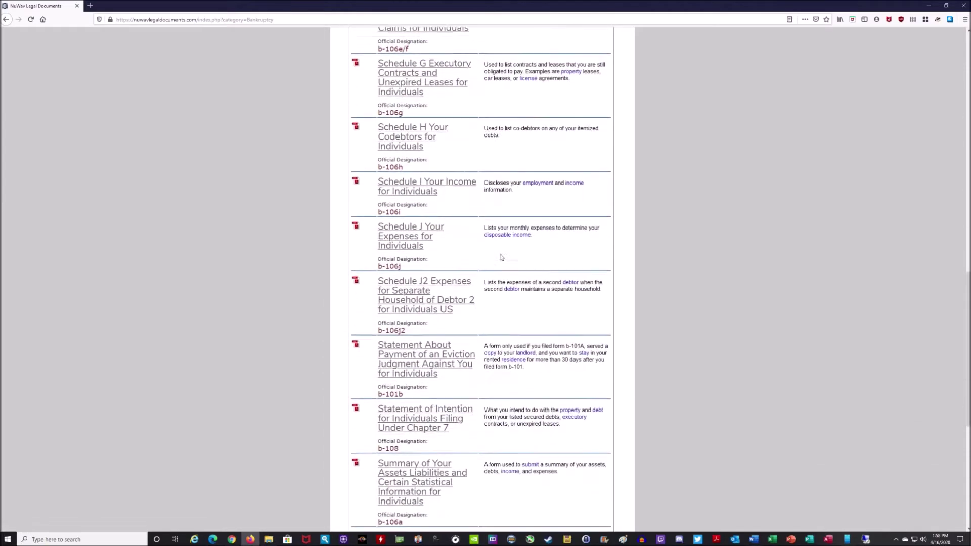
scroll(502, 257, up, 4)
scroll(501, 258, up, 10)
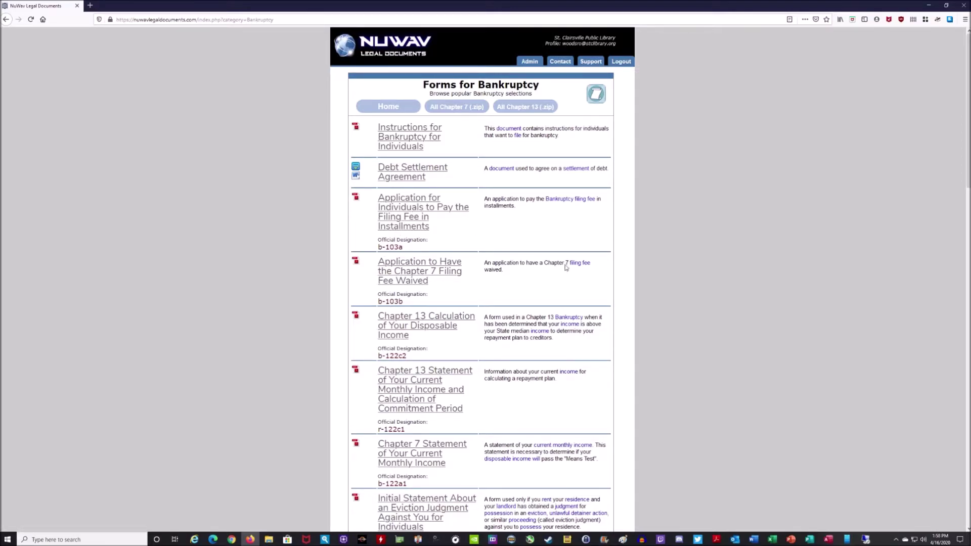
click(398, 109)
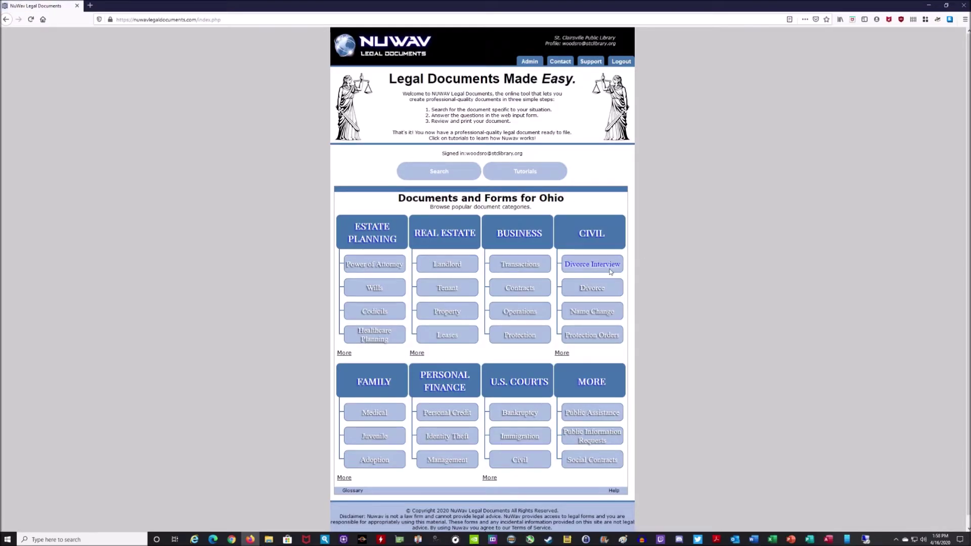
click(377, 267)
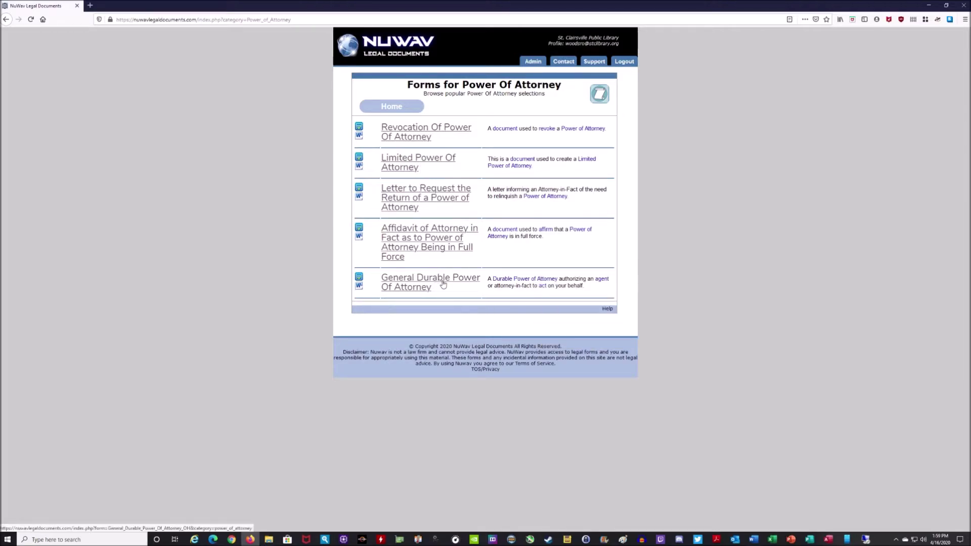
click(398, 109)
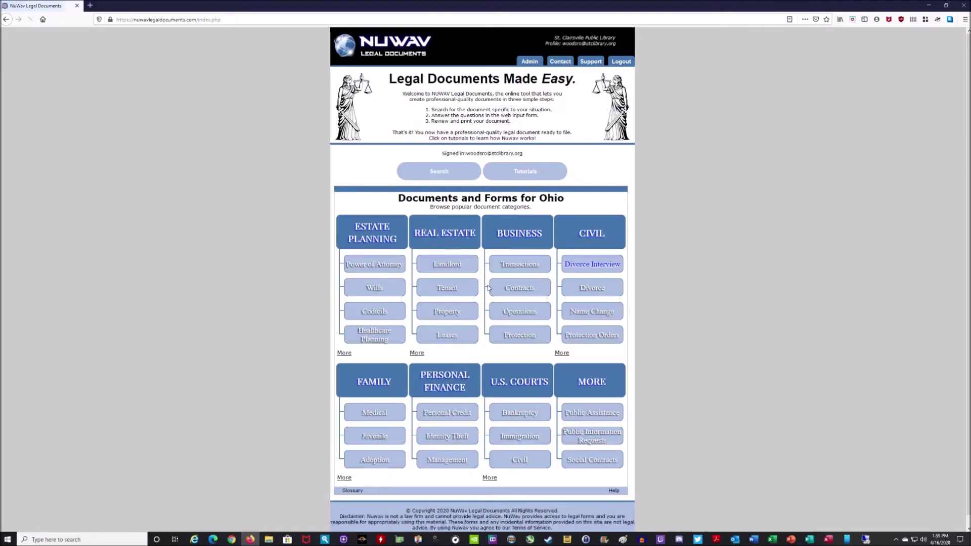
click(375, 287)
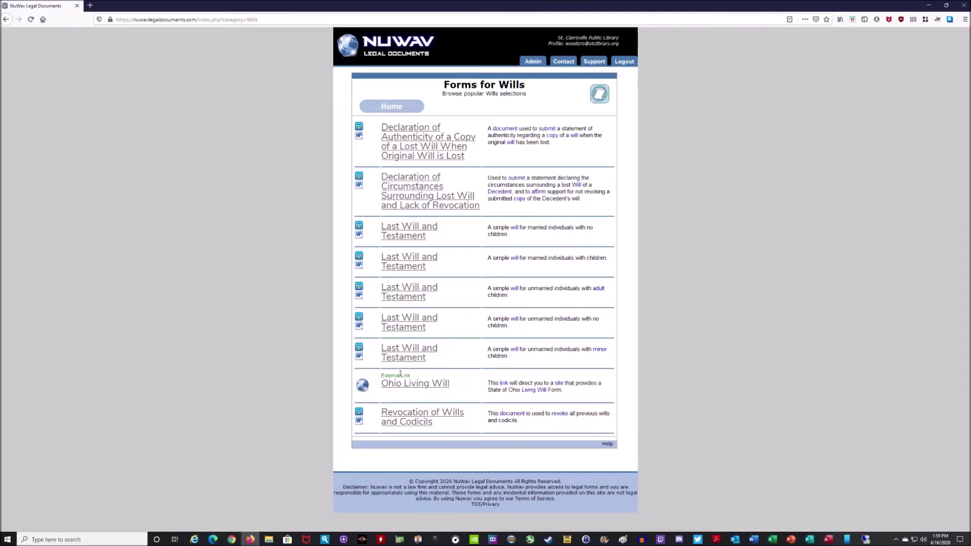
mouse_move(361, 388)
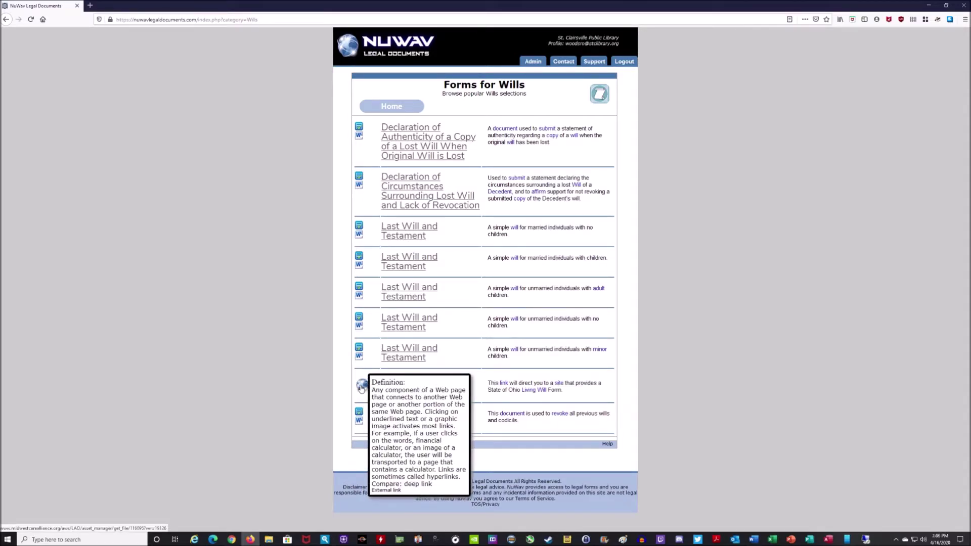
mouse_move(529, 395)
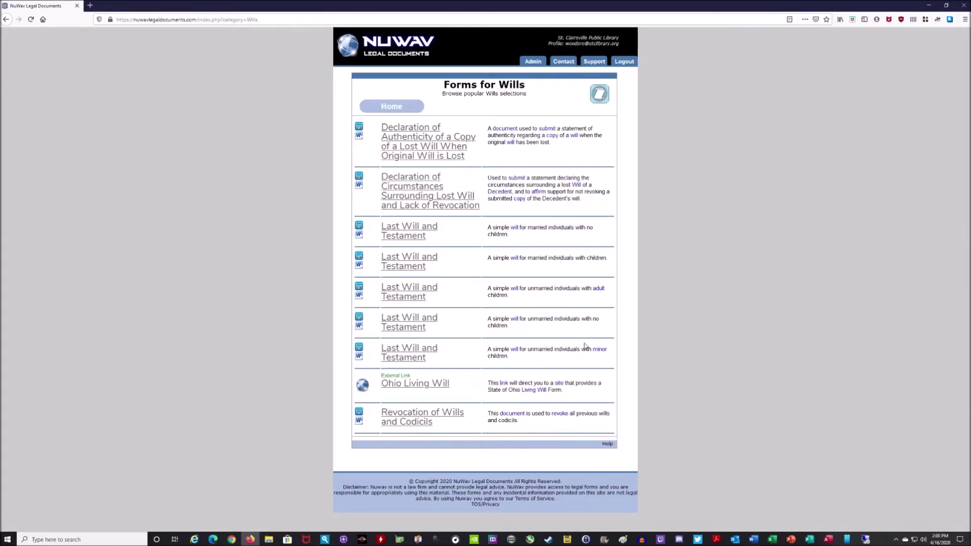
click(395, 108)
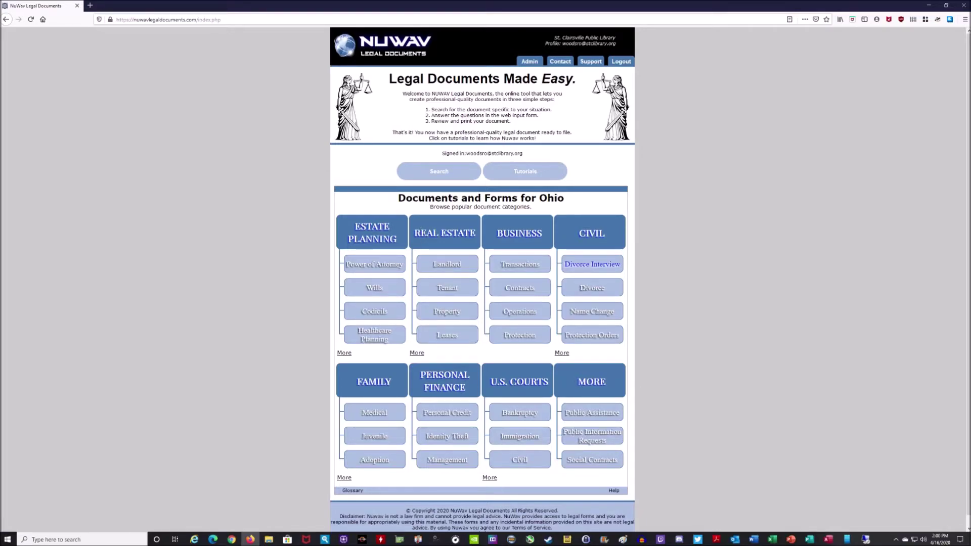
Show the Real Estate > Landlord forms, scrolled down to Residential Lease Agreement
click(448, 265)
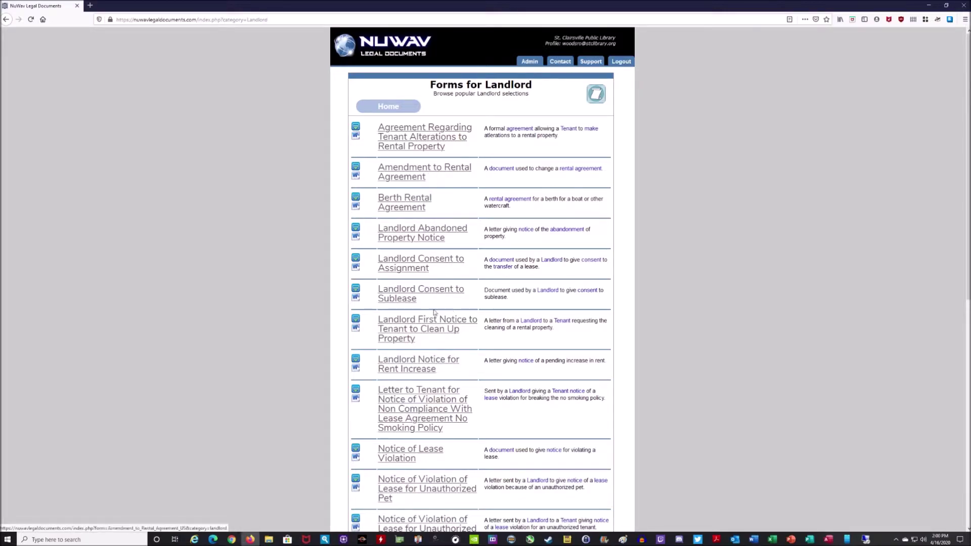
scroll(603, 266, down, 3)
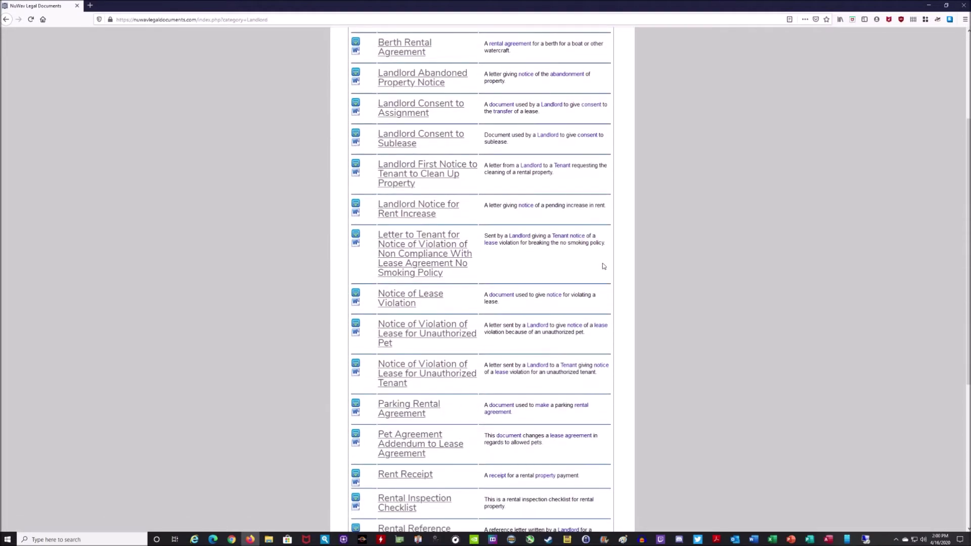
scroll(603, 266, down, 3)
scroll(603, 266, down, 2)
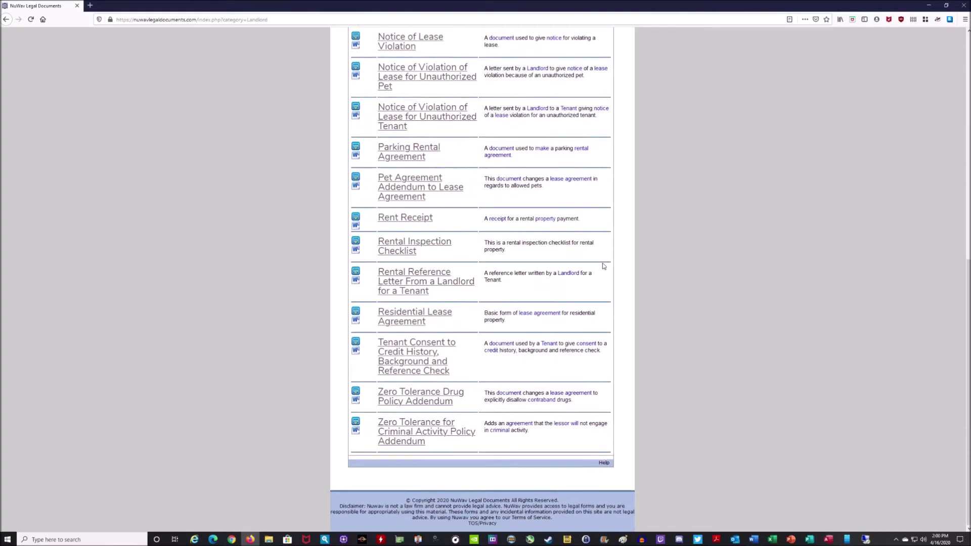
Open the Residential Lease Agreement form and enter the landlord's and tenant's full names
click(434, 317)
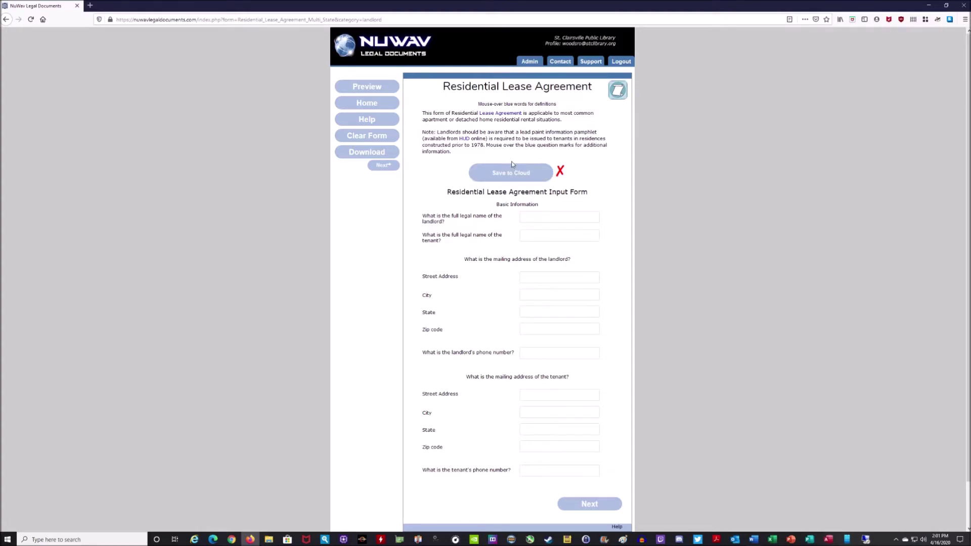
click(546, 216)
click(544, 238)
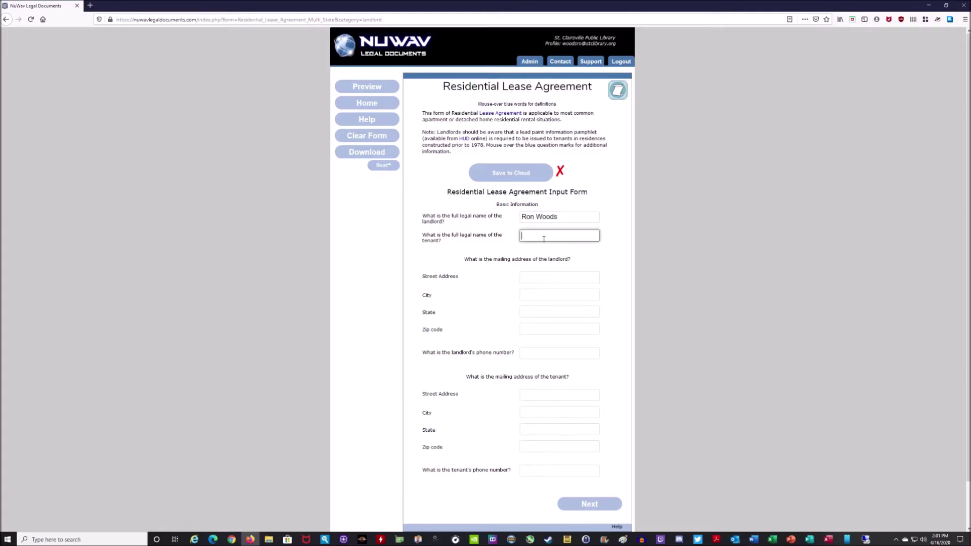
text(John Doe)
Fill in the landlord's Ohio mailing address from autofill suggestions and the landlord's phone number
click(541, 278)
text(33)
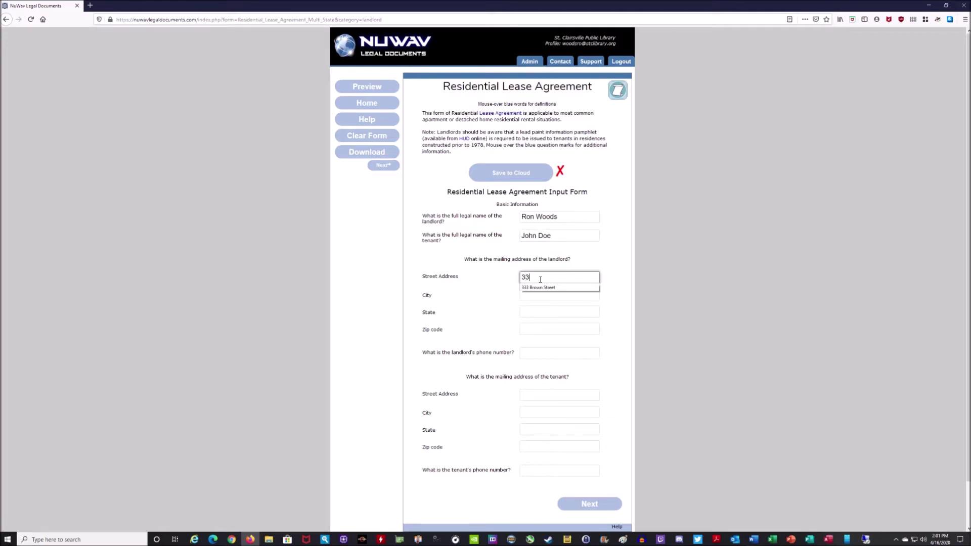
click(540, 288)
click(538, 296)
text(S)
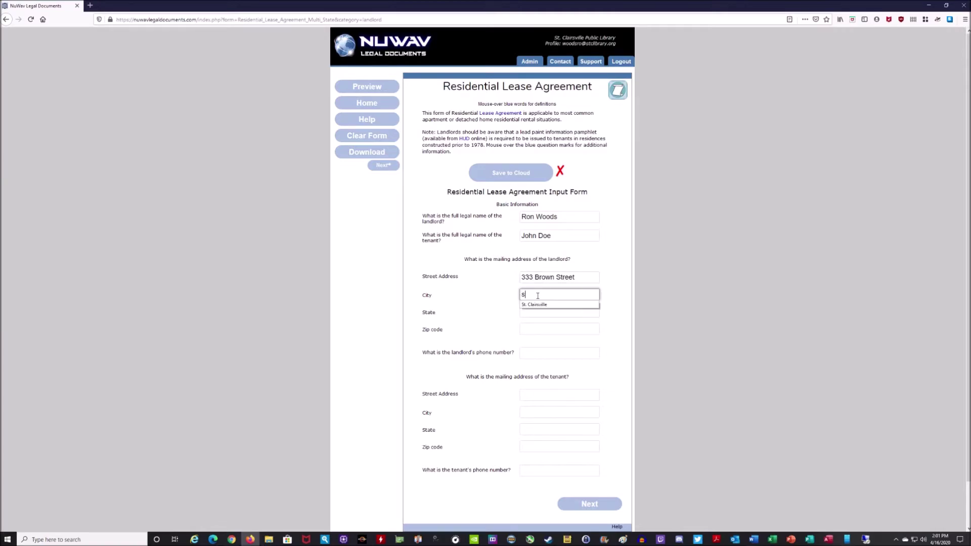
click(538, 304)
click(535, 314)
text(O)
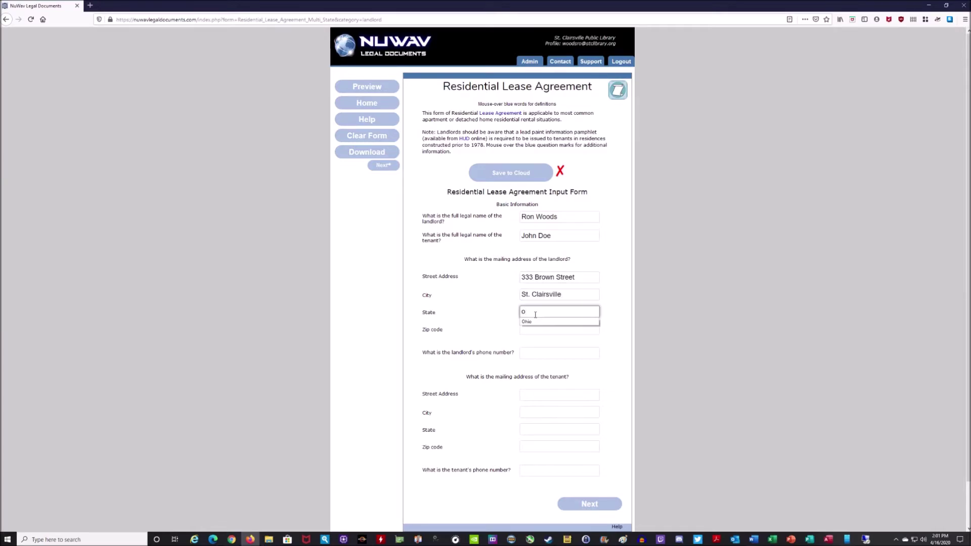
click(535, 323)
click(531, 330)
text(43)
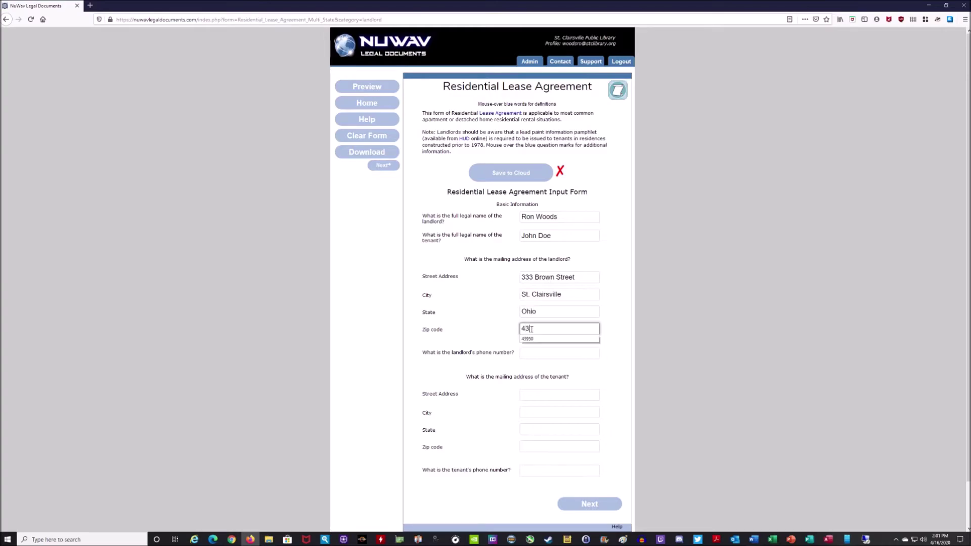
click(544, 339)
click(548, 352)
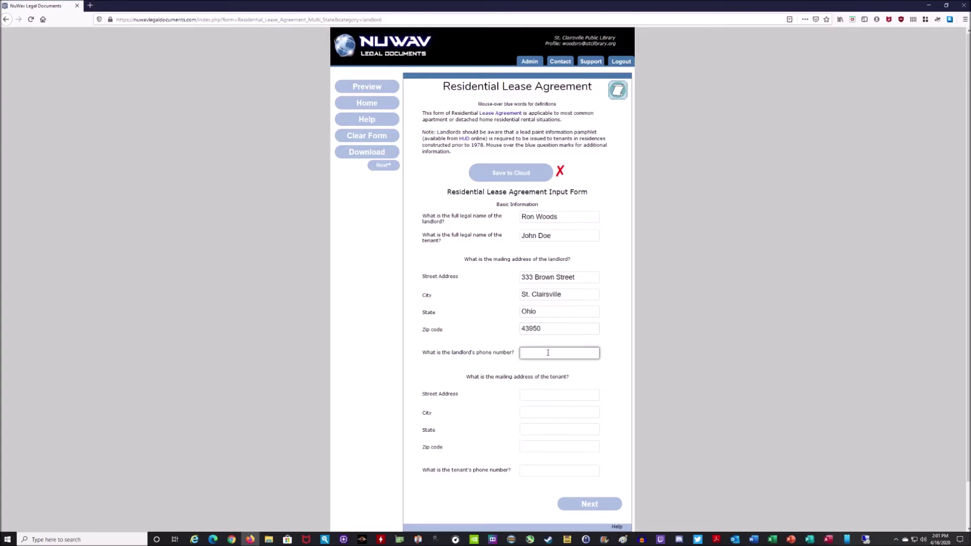
text(740-111-2233)
click(670, 336)
Fill in the tenant's Ohio mailing address and phone number
click(541, 399)
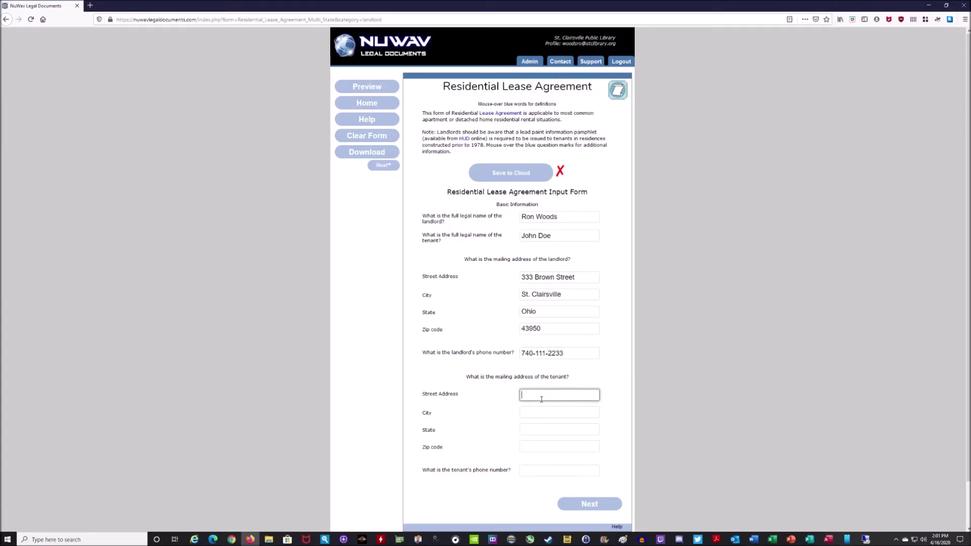
click(551, 413)
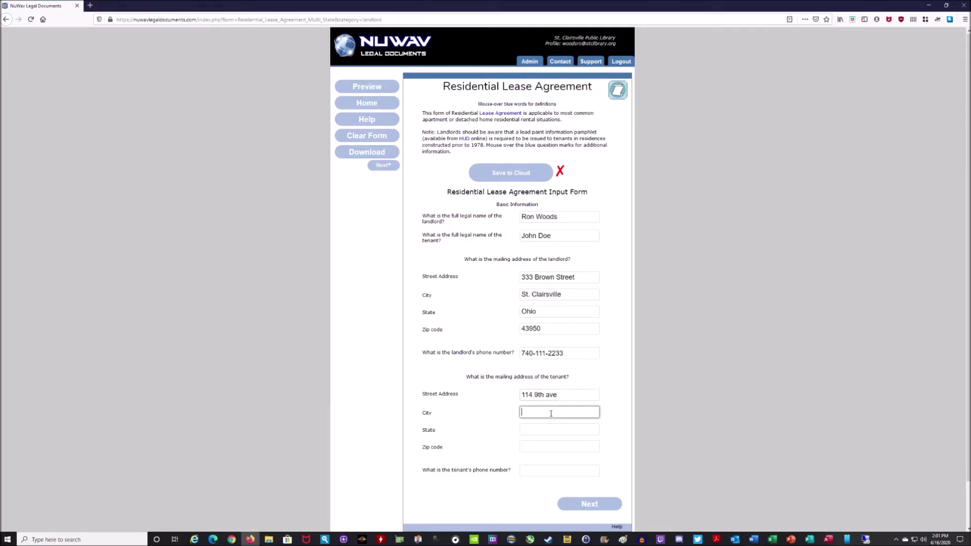
text(Bet)
click(536, 423)
click(535, 429)
text(O)
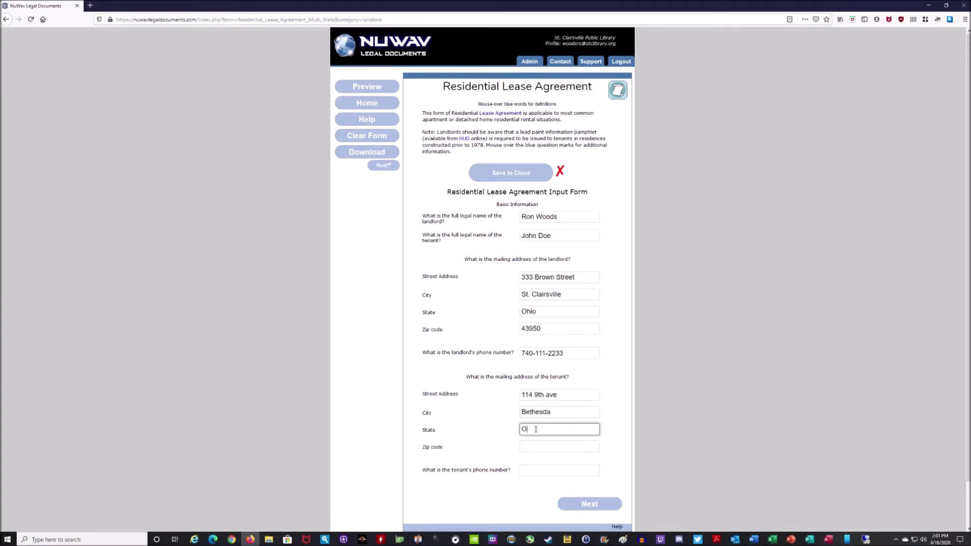
click(531, 440)
click(533, 447)
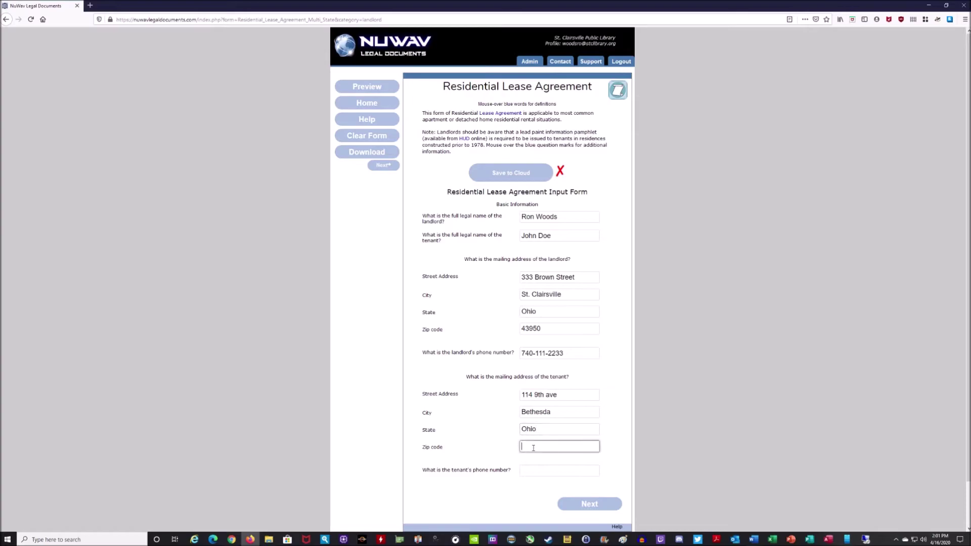
text(43719)
click(534, 472)
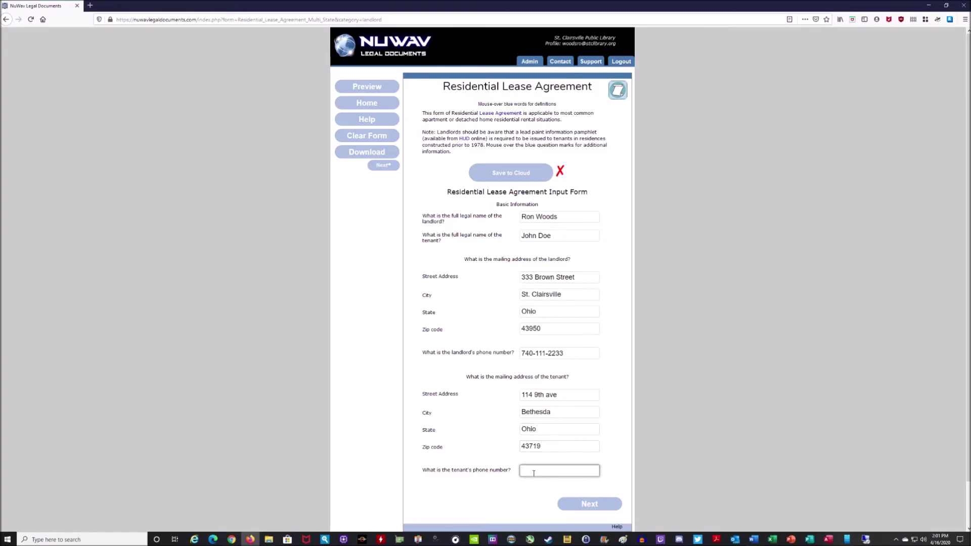
text(740-111)
text(4455)
Enter the leased property's Ohio street address, city and zip code from autofill suggestions
click(607, 506)
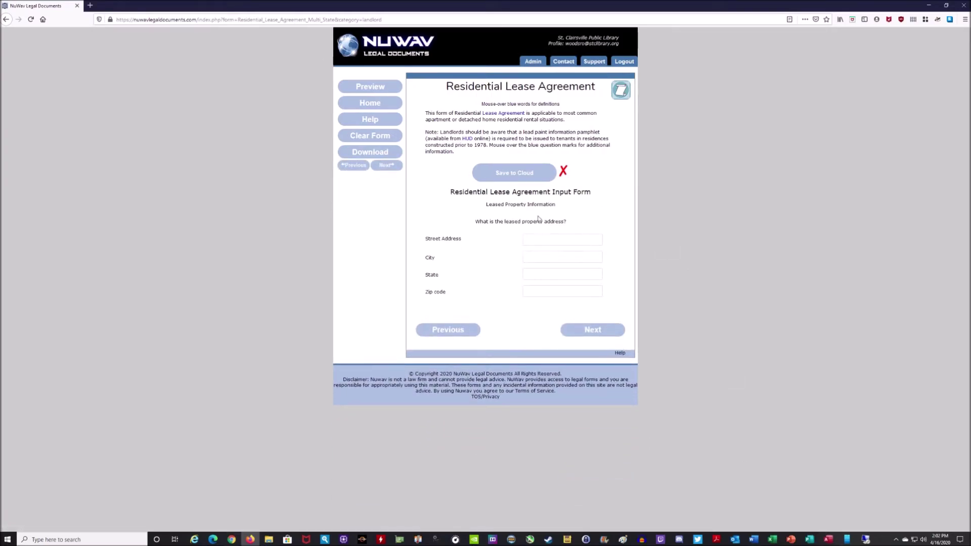
click(550, 239)
text(11)
click(556, 252)
click(556, 257)
text(S)
click(550, 268)
click(543, 277)
text(O)
click(539, 285)
click(539, 292)
text(43)
click(551, 302)
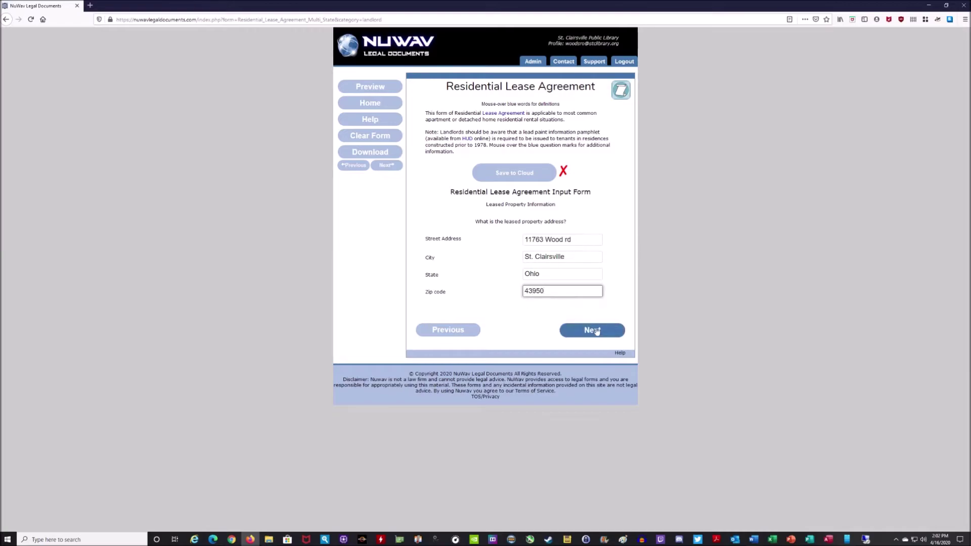
click(592, 331)
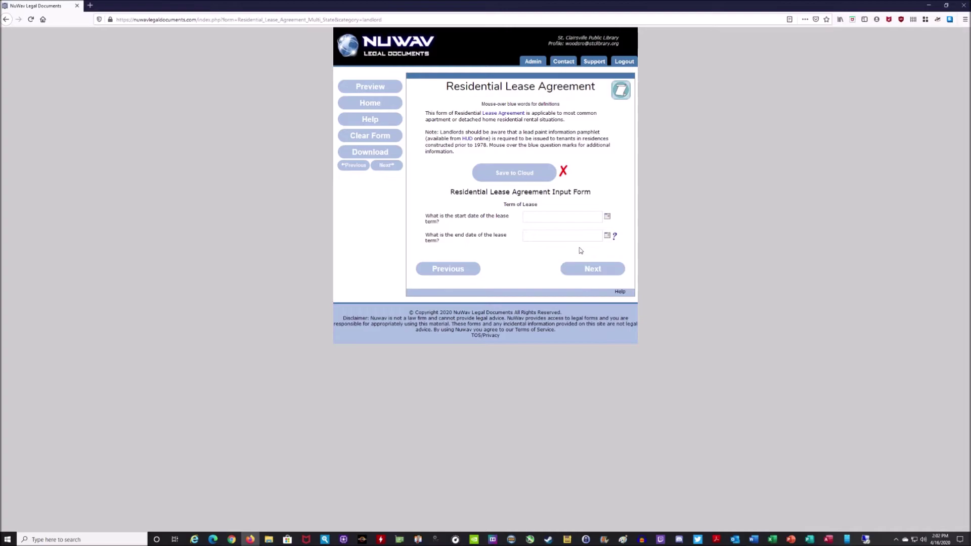
Pick April 21, 2020 as the lease start and April 30, 2021 as the end
click(608, 217)
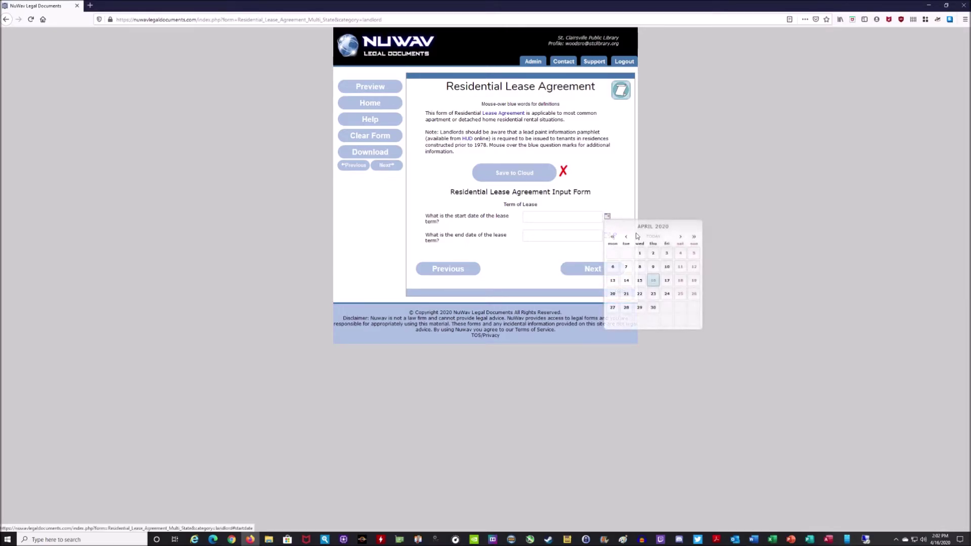
click(626, 294)
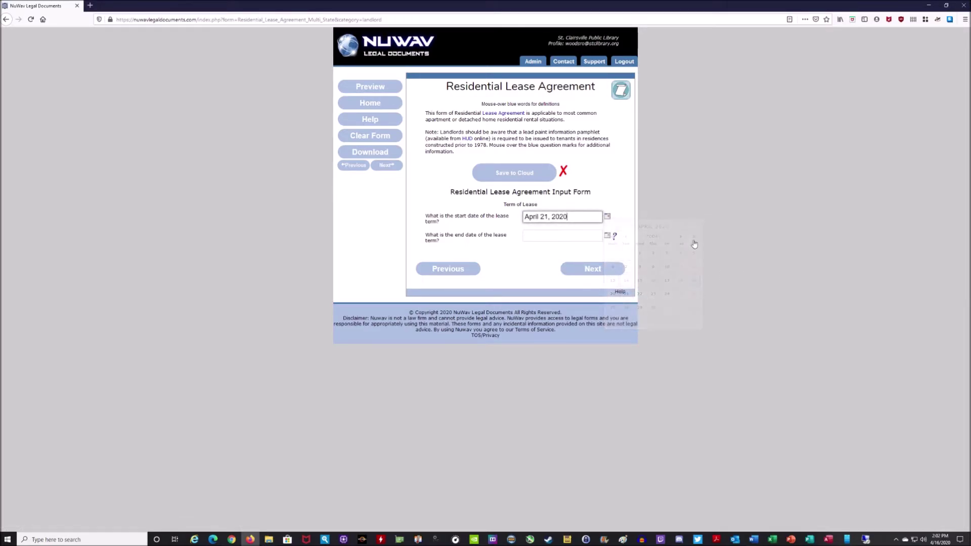
click(608, 237)
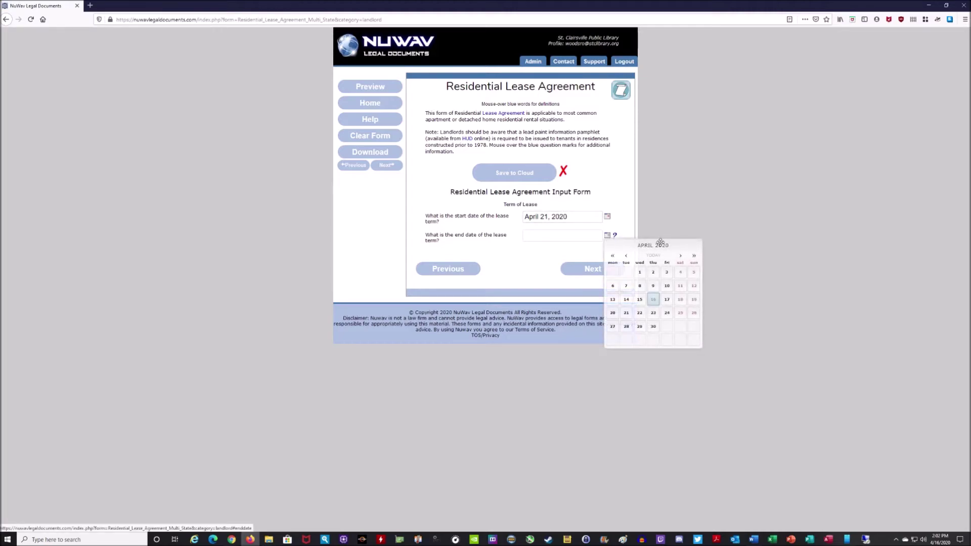
click(693, 257)
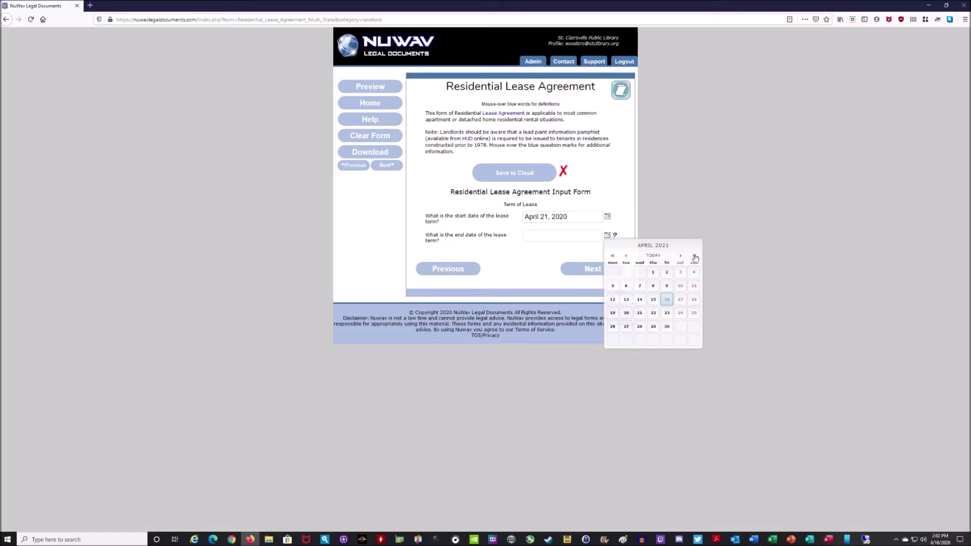
click(667, 326)
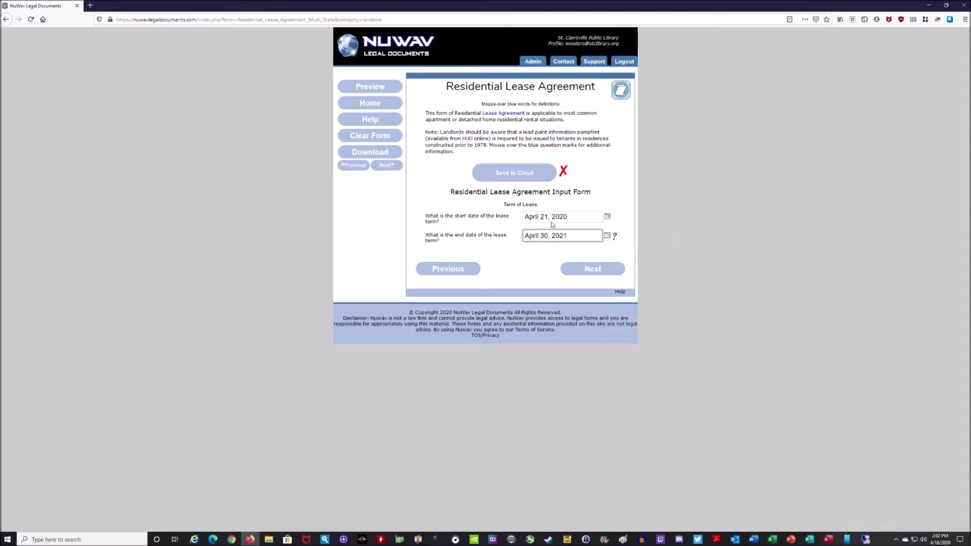
click(593, 270)
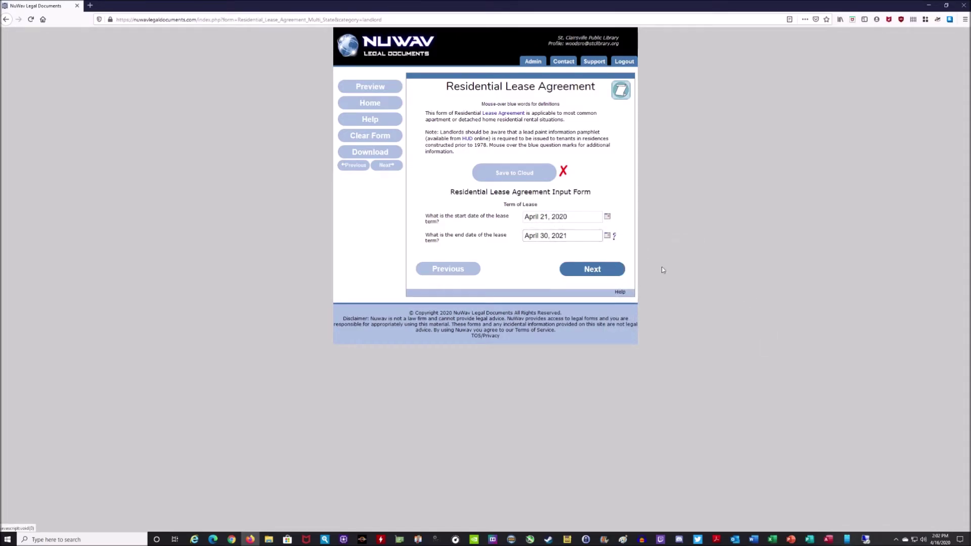
click(542, 215)
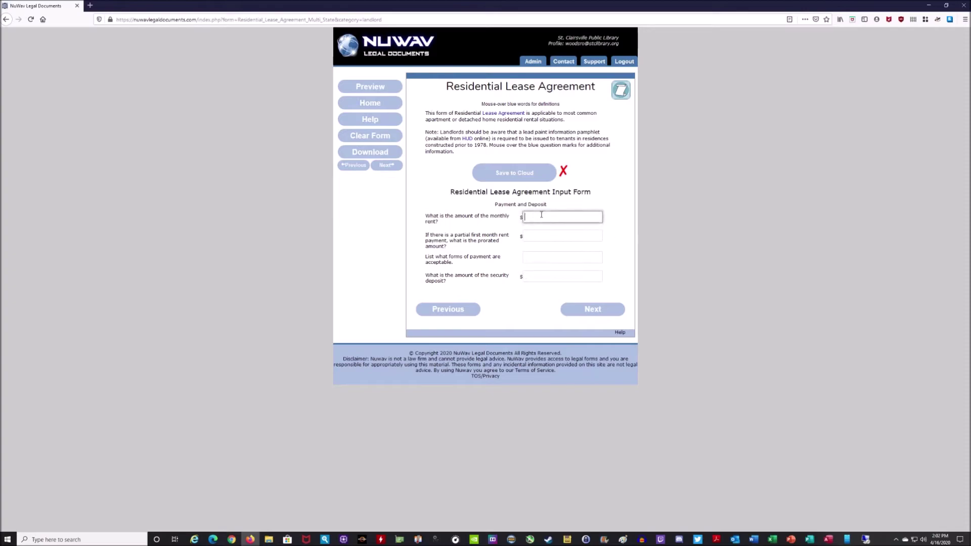
Enter rent 750.00, prorated 450.00, payment forms 'cash, check, money order' and deposit 550.00
text(750.00)
click(698, 214)
click(538, 237)
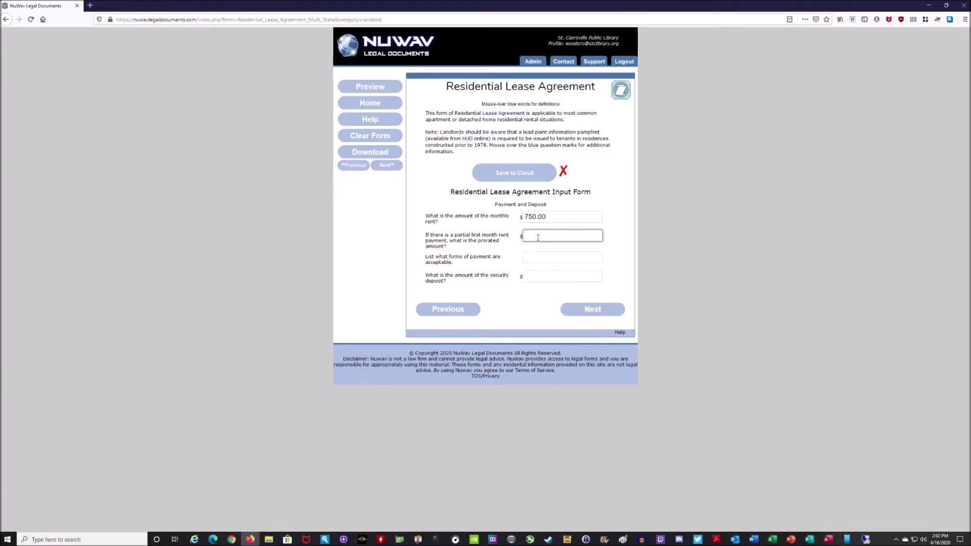
text(450.00)
click(535, 258)
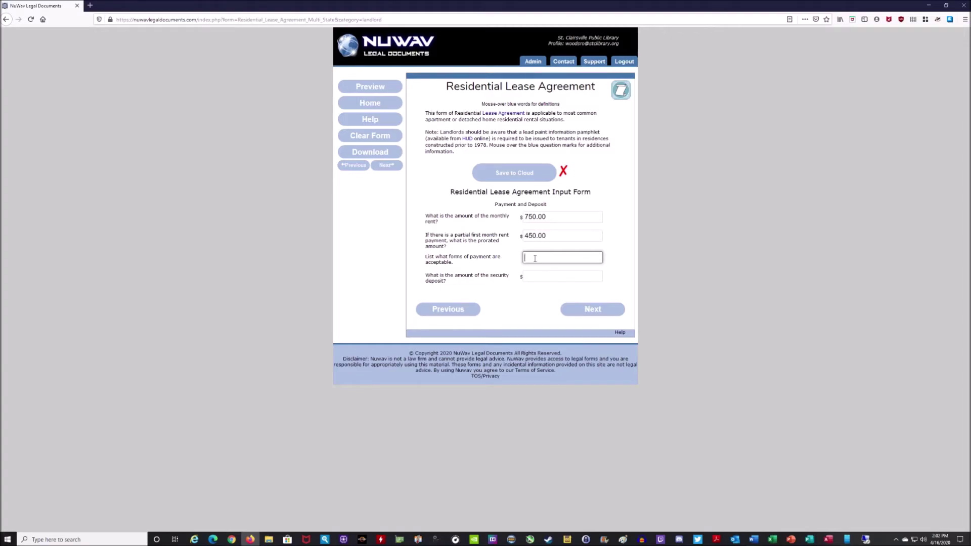
text(cash, c)
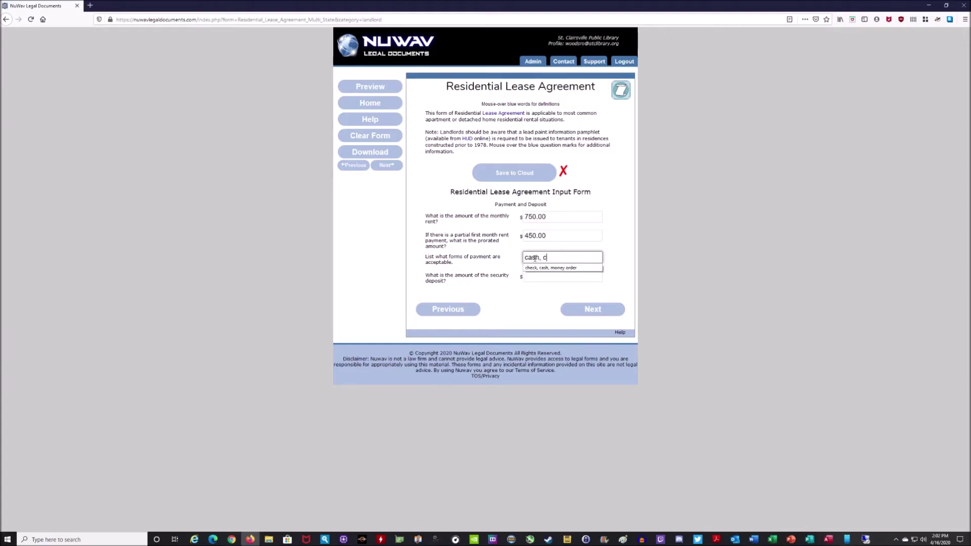
text(heck, money order)
click(479, 292)
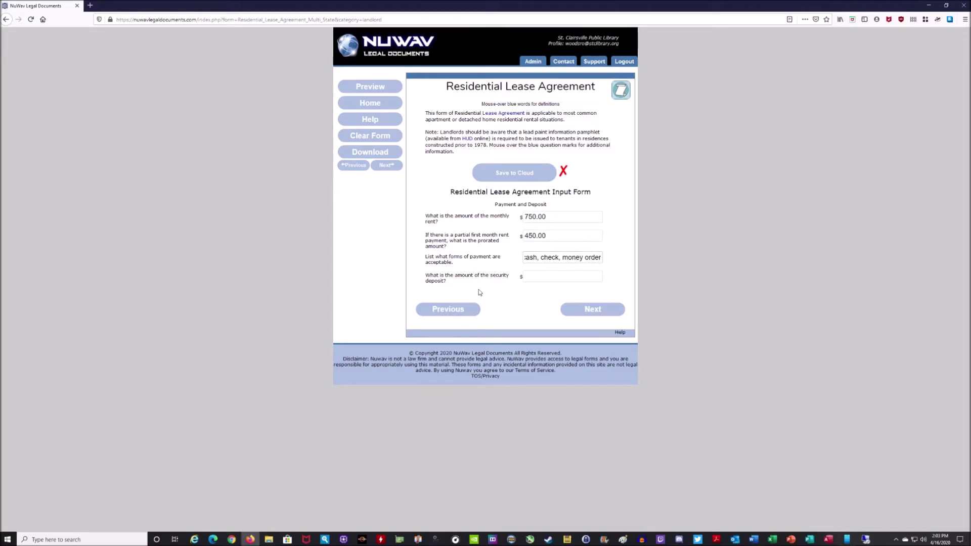
click(535, 278)
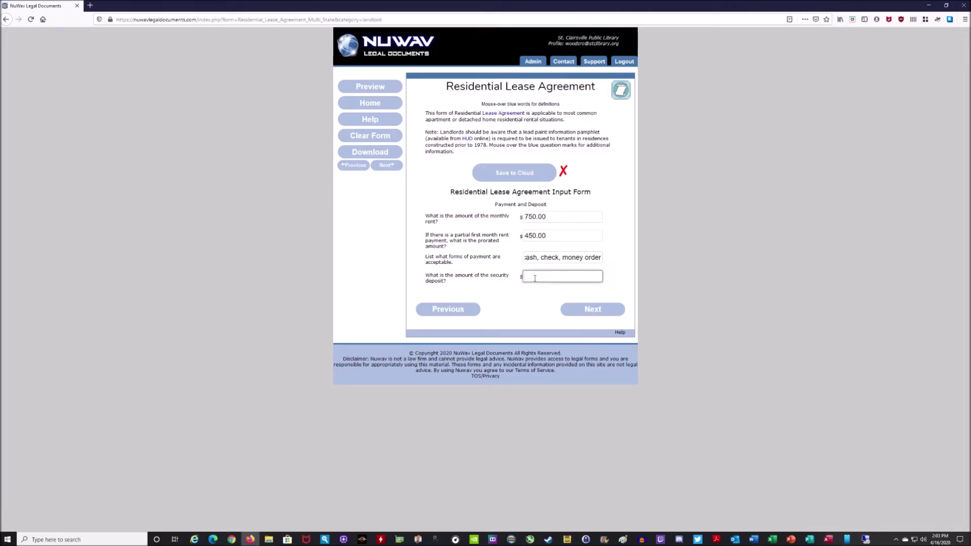
text(550.00)
click(591, 309)
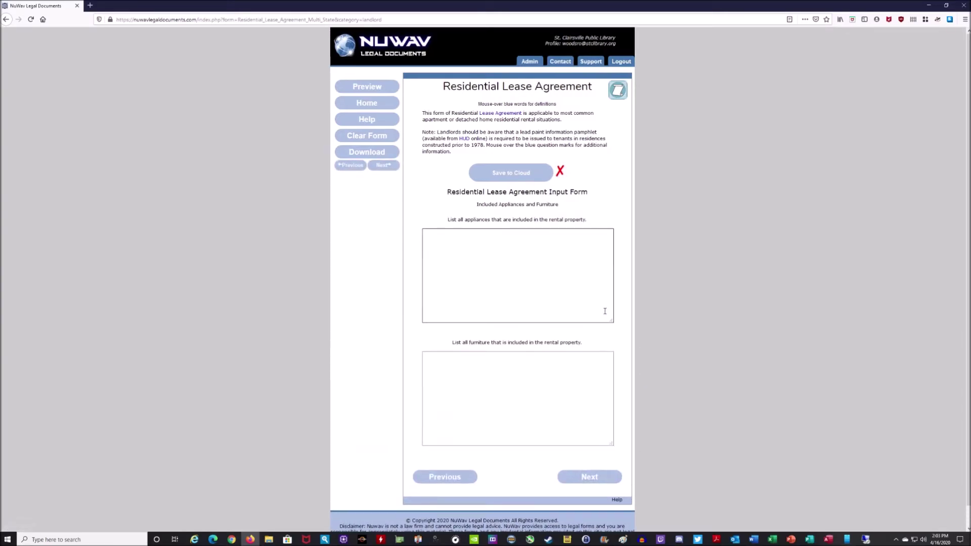
List appliances 'Furnace, Hot Water Tank, Air Conditioning, Washing Machine', fixing the Furance misspelling
click(497, 257)
text(Furance, Hot Water Tank, Air Cond)
key(BackSpace)
key(BackSpace)
key(BackSpace)
text(tion)
right_click(438, 233)
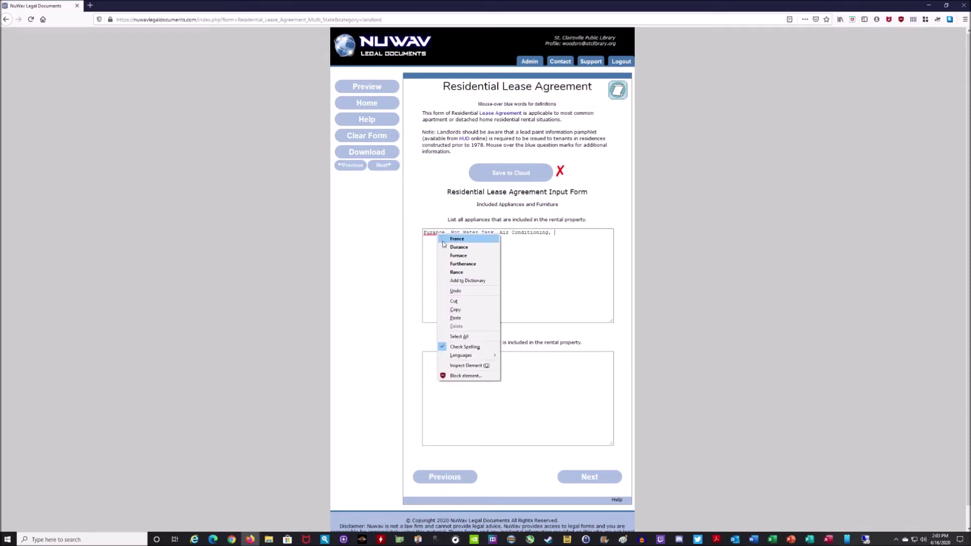
click(458, 255)
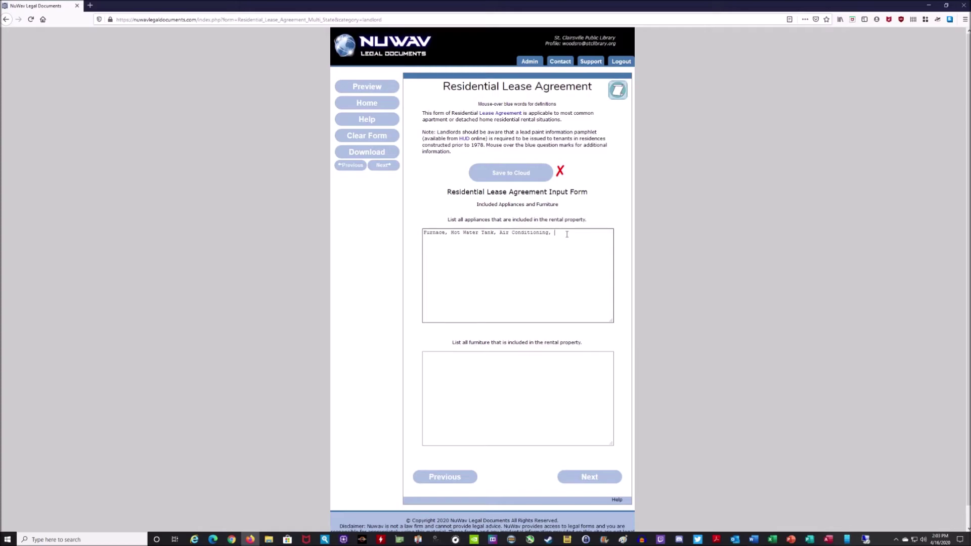
text(sh)
key(BackSpace)
key(BackSpace)
key(BackSpace)
text(sher, and Drie)
key(BackSpace)
key(BackSpace)
text(ing Machine)
List furniture 'Loveseat, Kitchen Table, Chairs, and Reclining Chair' and continue to the Occupant List
click(504, 376)
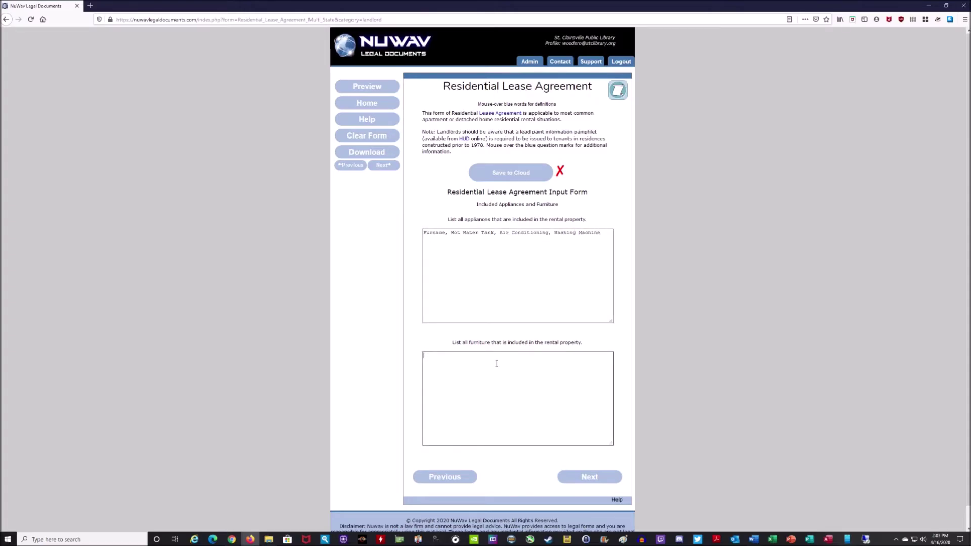
text(Loveseat, Kitrcxhen Table, Chairs, and Recl;ining)
key(BackSpace)
key(BackSpace)
key(BackSpace)
key(BackSpace)
key(BackSpace)
key(BackSpace)
text(ining Chair)
click(590, 478)
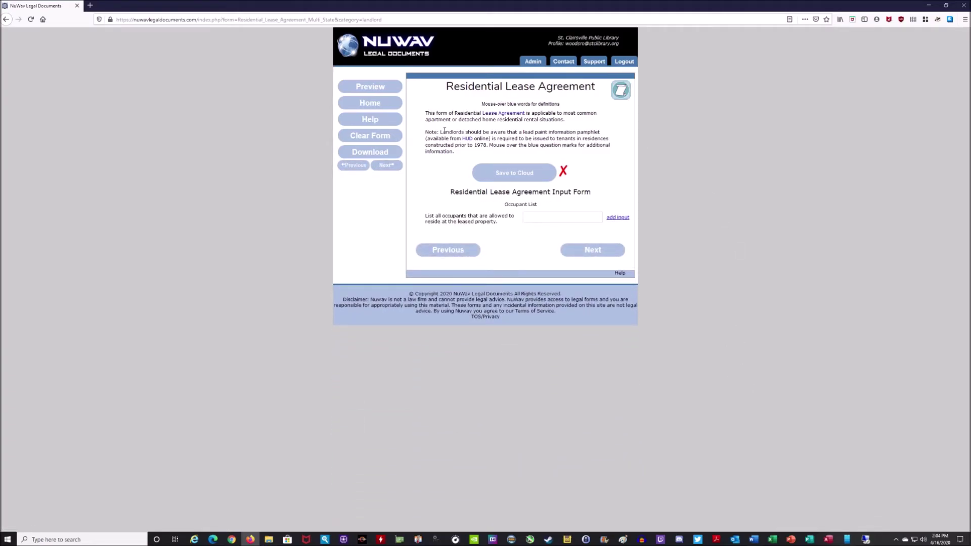
Add two extra occupant rows, enter a name in each of the three, and continue
click(615, 219)
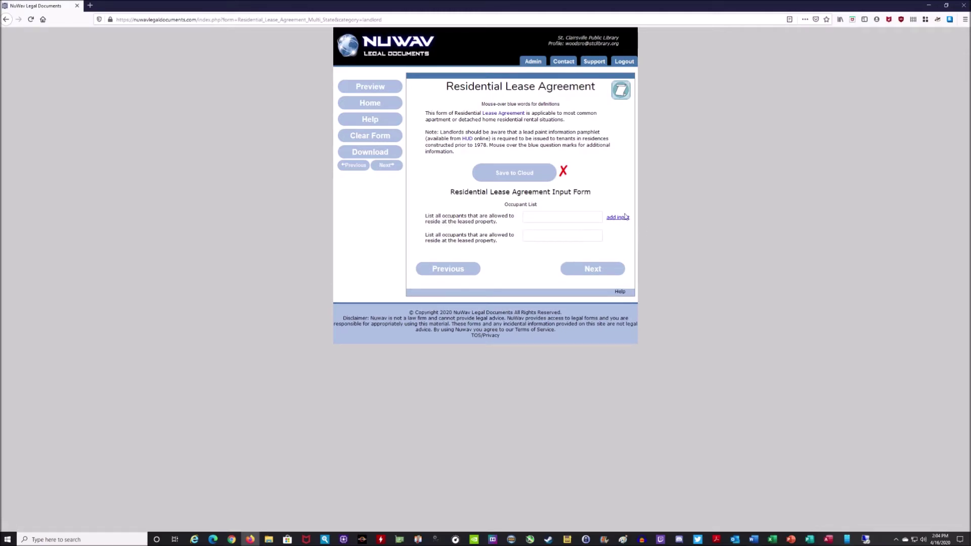
click(542, 216)
text(John Doe)
click(544, 236)
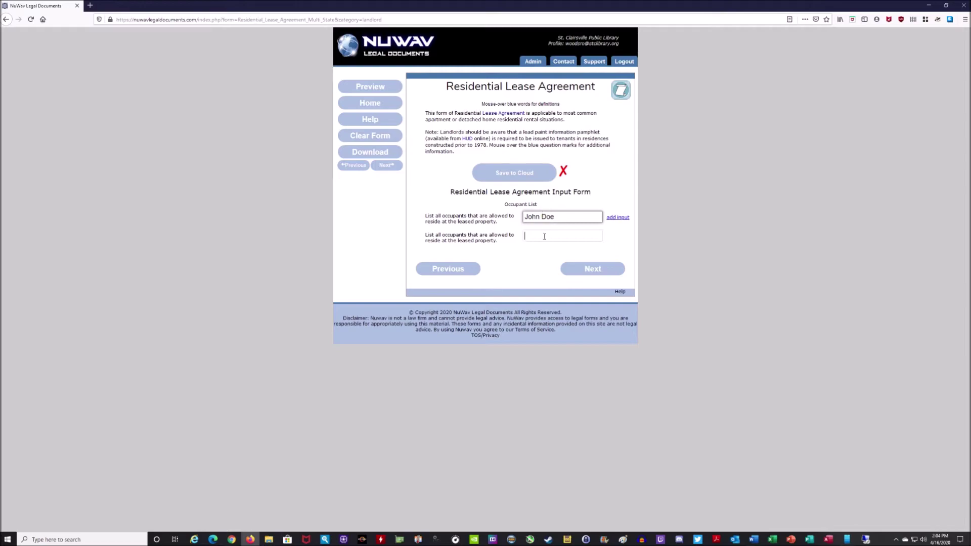
text(Jane Doe)
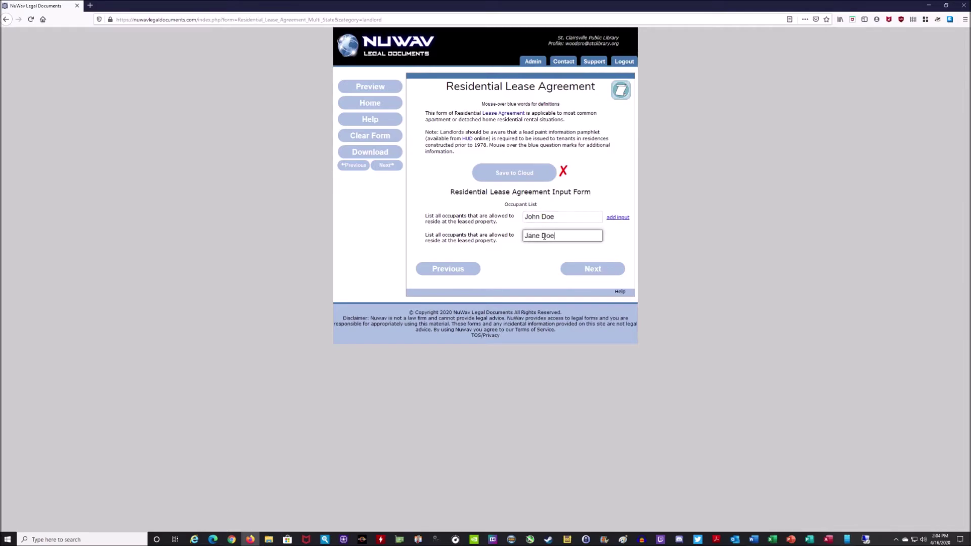
click(614, 217)
click(545, 256)
text(Billy)
click(590, 288)
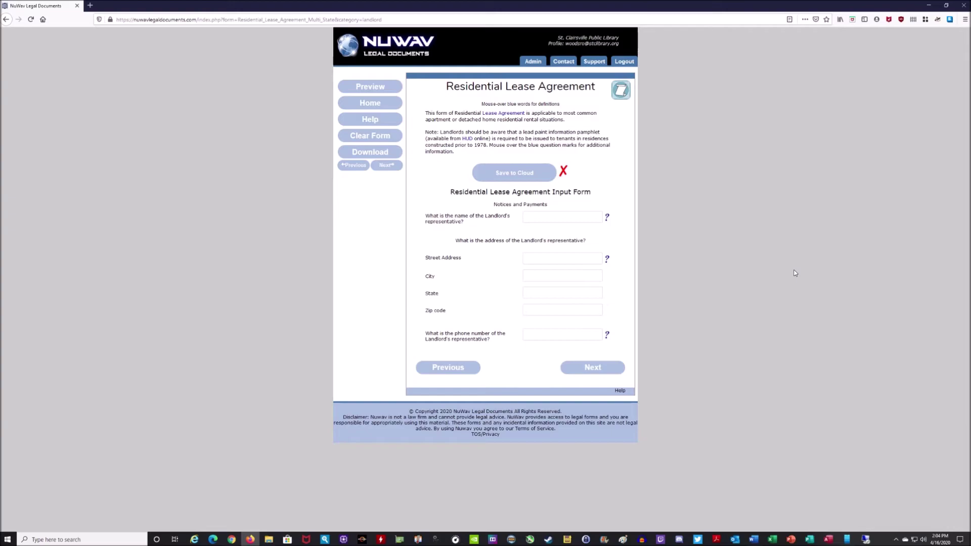
Enter the representative's name, Ohio street address, city, zip code and phone number, then continue
click(538, 220)
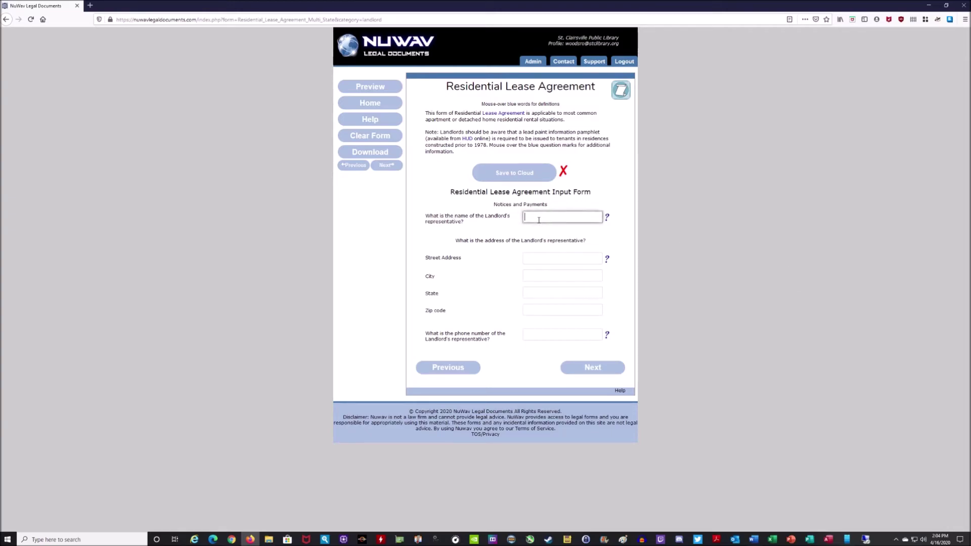
click(534, 259)
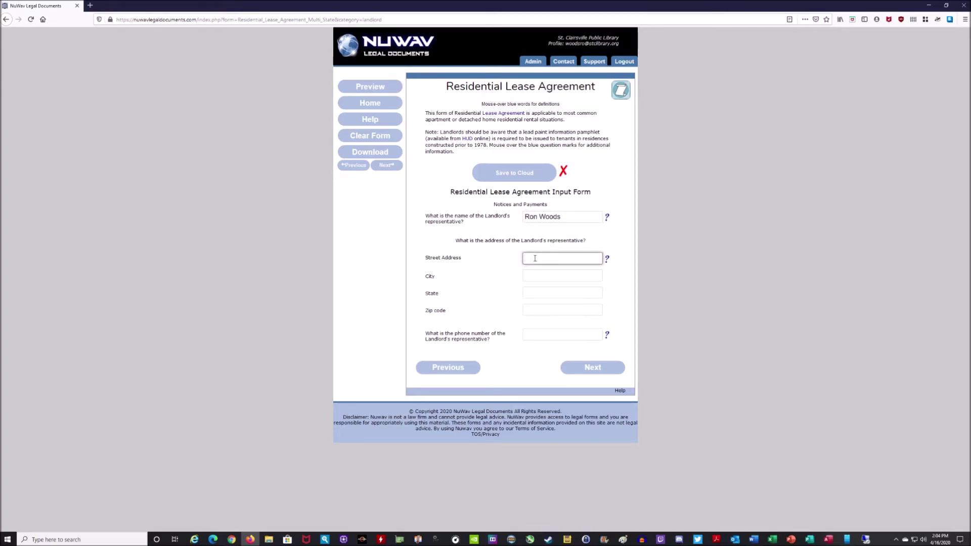
click(527, 279)
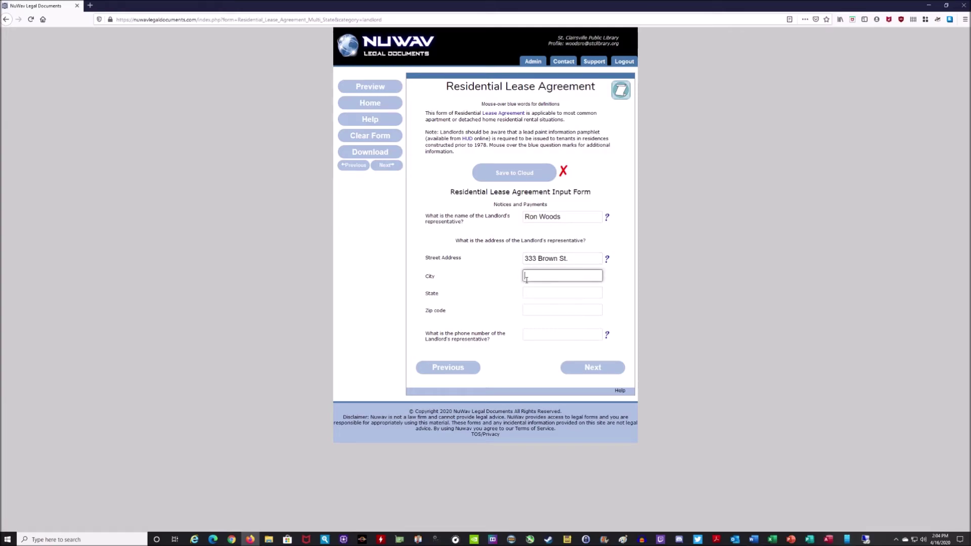
text(St. Clairsville)
click(534, 292)
text(Ohio)
click(537, 308)
text(43)
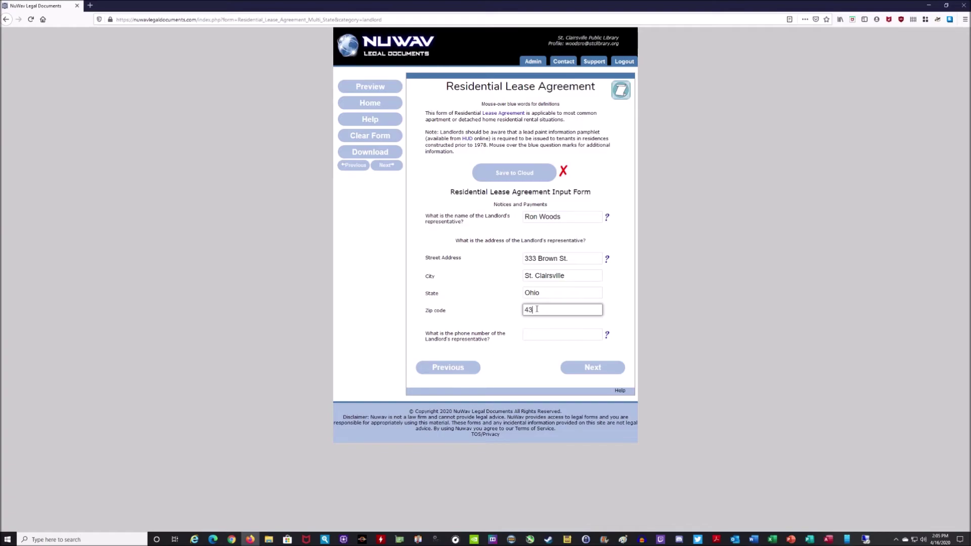
text(950)
click(539, 334)
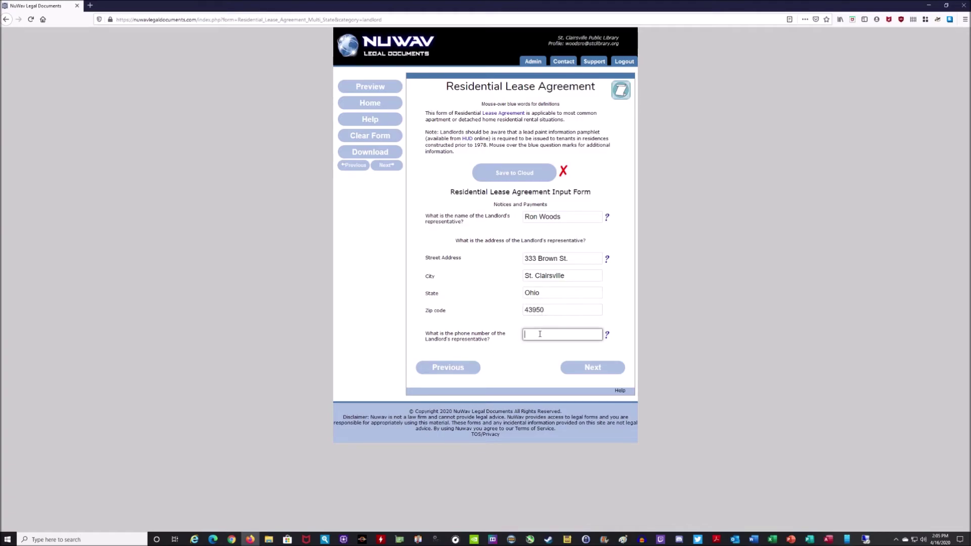
text(740-111-2233)
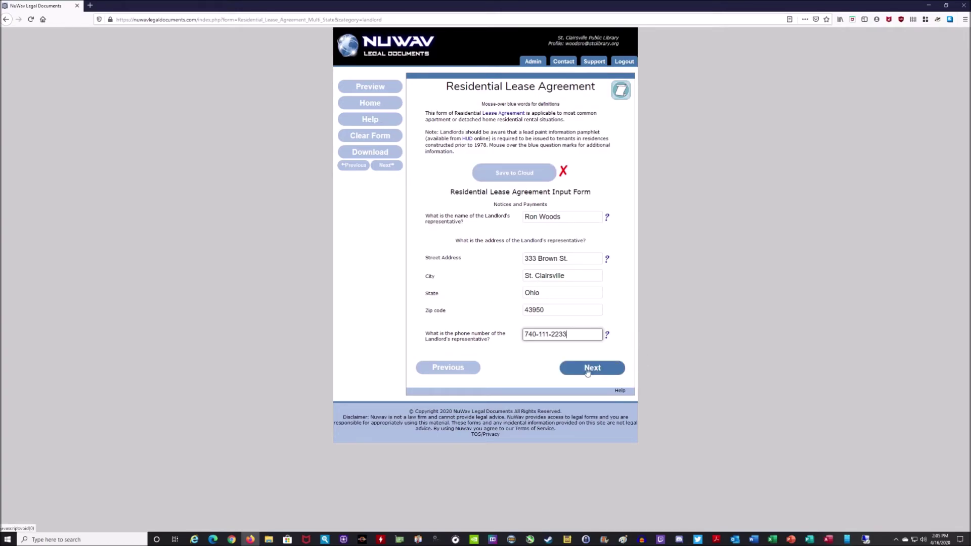
click(600, 369)
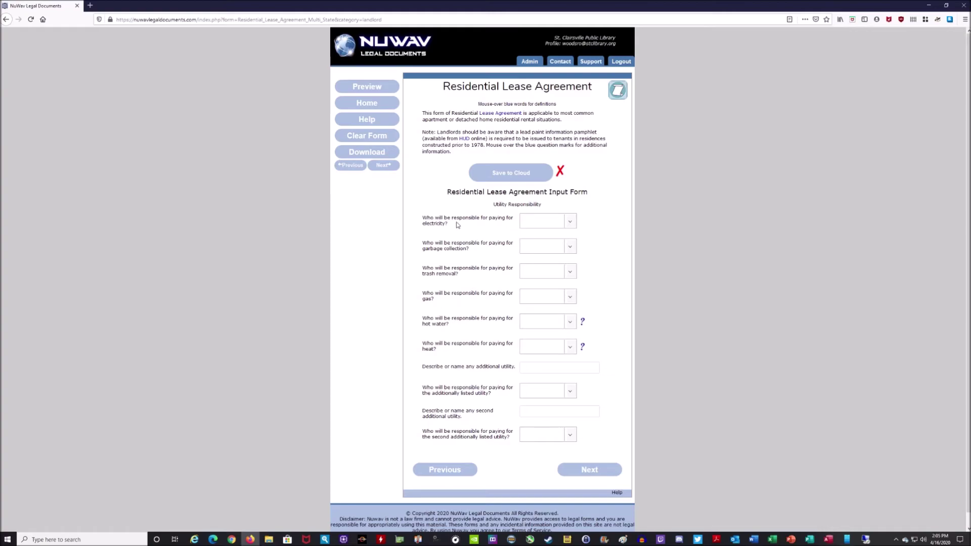
Assign utilities: tenant pays electricity, gas, hot water and heat; landlord pays garbage and trash
click(568, 226)
click(547, 253)
click(570, 249)
click(551, 268)
click(570, 272)
click(543, 295)
click(570, 297)
click(556, 328)
click(571, 324)
click(537, 353)
click(570, 348)
click(537, 380)
Add 'Internet' and 'Cable TV or Sattelite' as tenant-paid utilities and continue to the next section
click(536, 367)
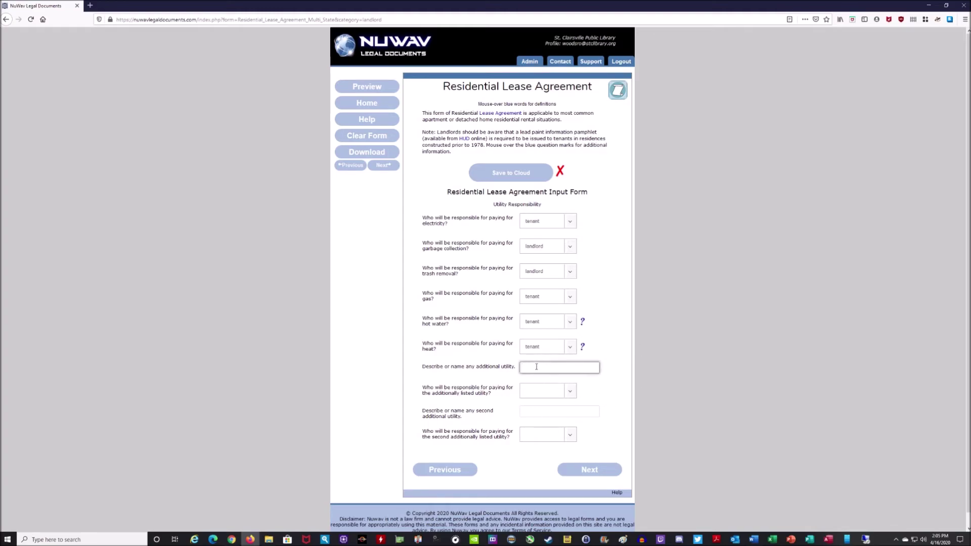
text(Internet)
click(570, 391)
click(556, 426)
click(532, 412)
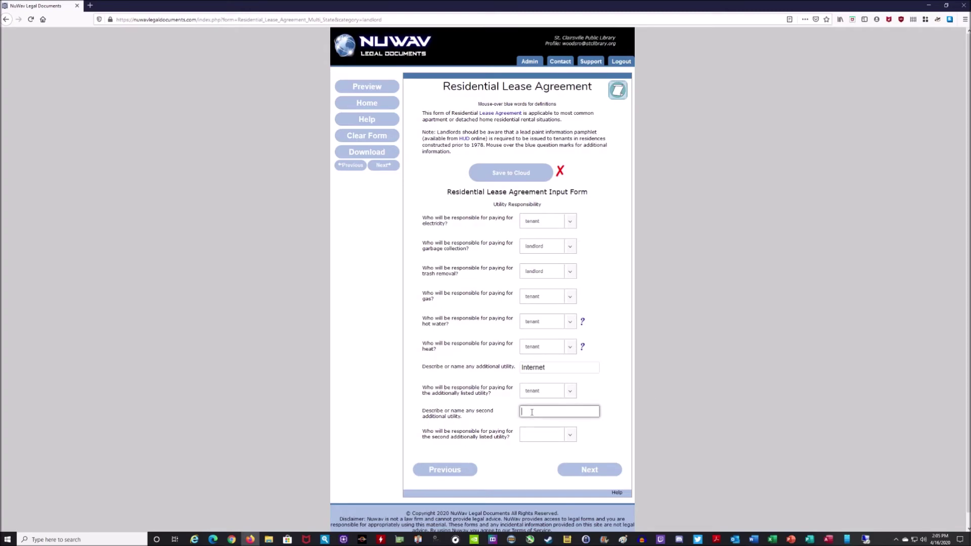
text(Cable TV or Sattelite)
click(569, 438)
click(565, 457)
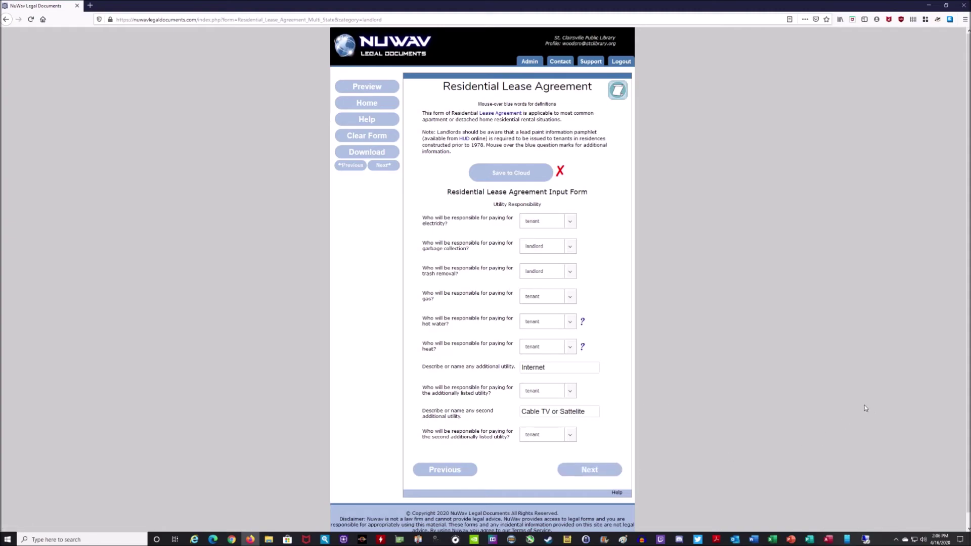
click(592, 468)
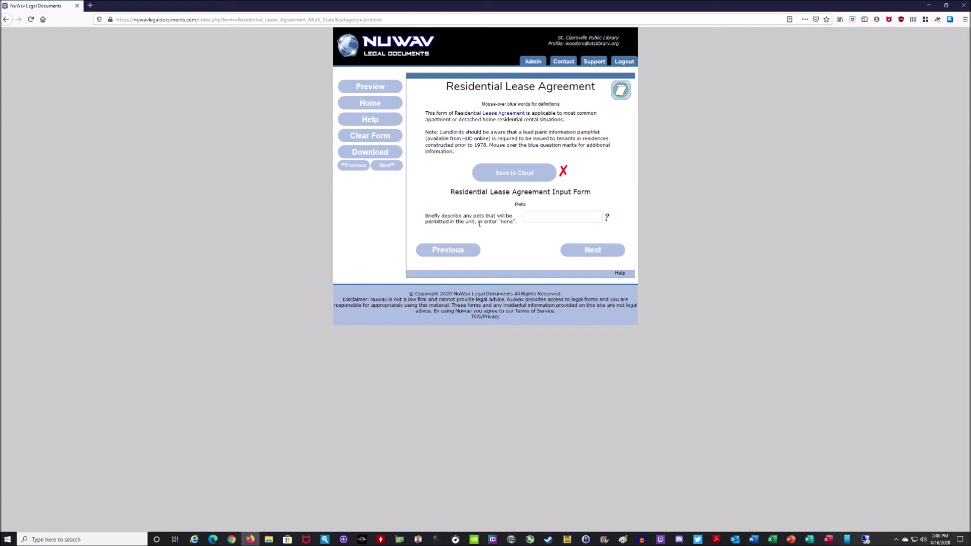
Answer 'None' for permitted pets and go on to the lead-based paint disclosure
click(539, 219)
text(Non)
key(BackSpace)
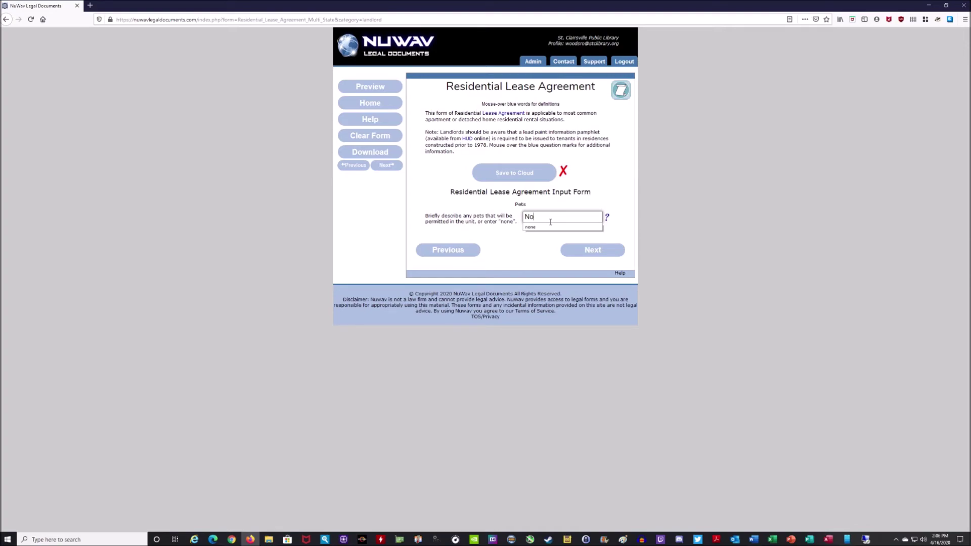
text(ne)
click(590, 252)
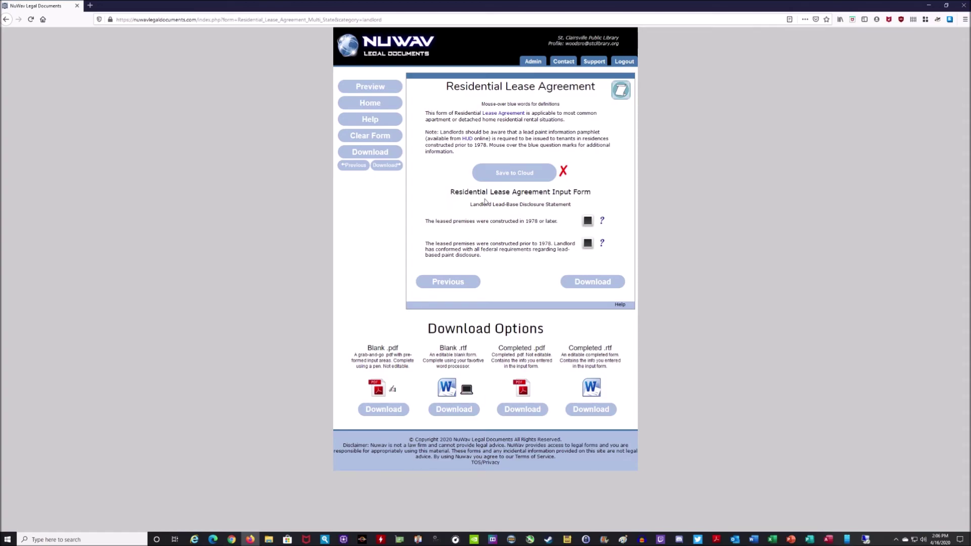
Tick '1978 or later' as the premises' build date and download the Completed .pdf
drag(425, 221, 560, 224)
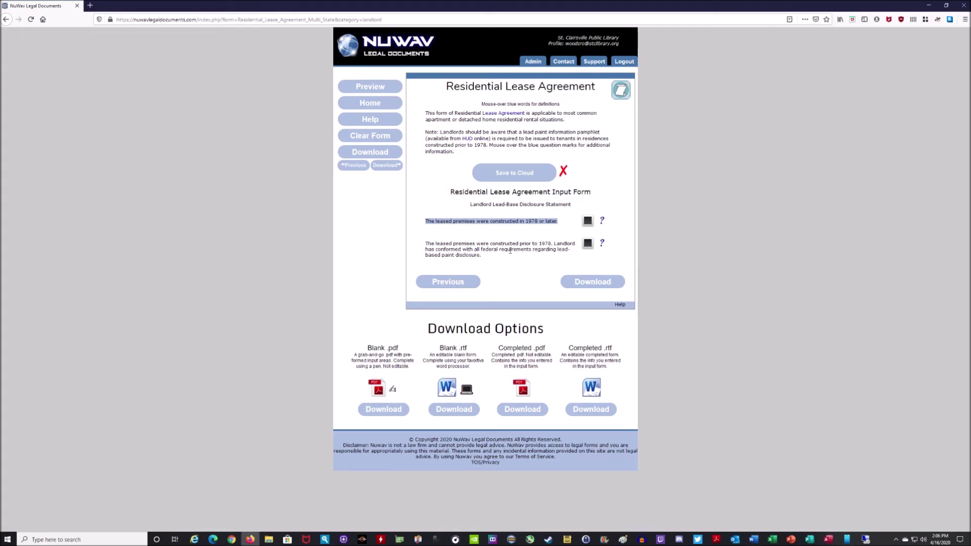
click(686, 175)
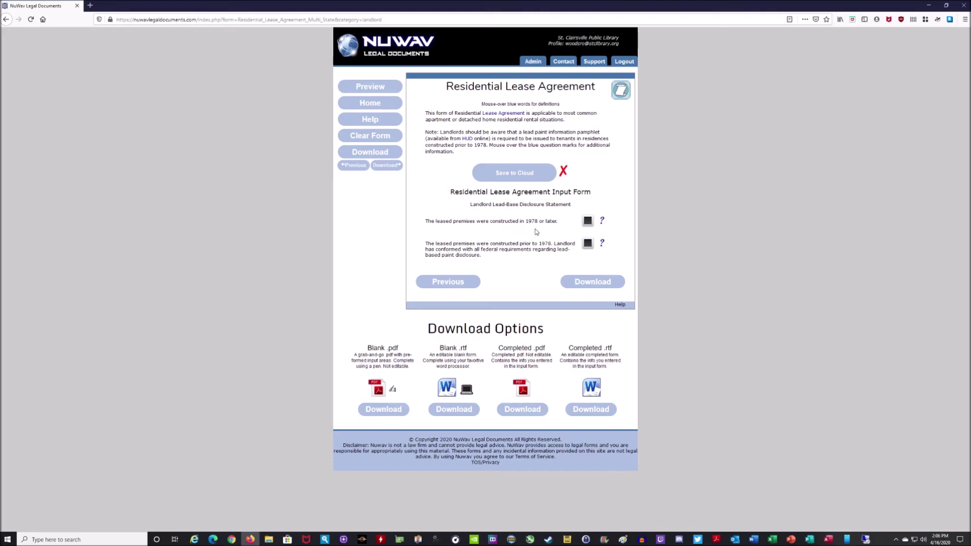
click(588, 221)
click(522, 410)
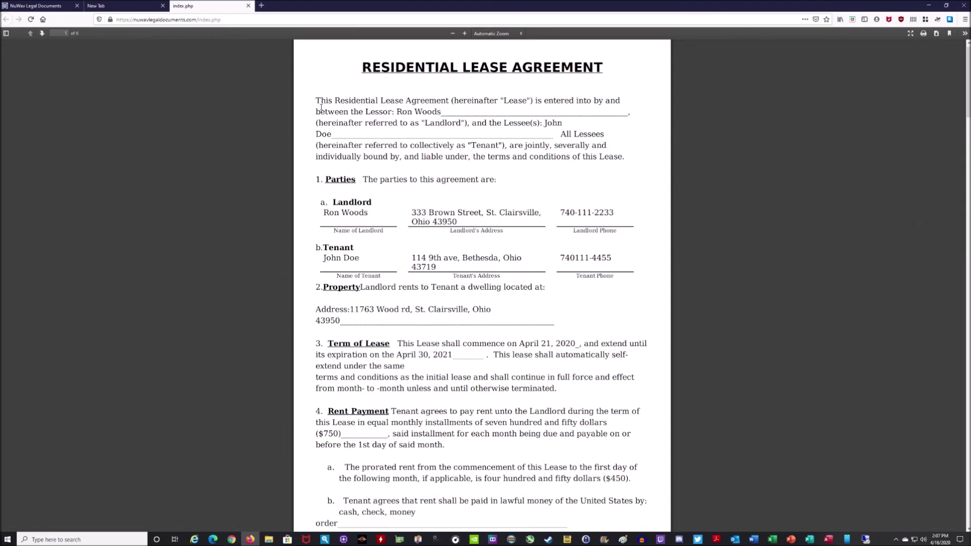
Read through the downloaded lease PDF from its opening line down to the last page
drag(317, 100, 622, 101)
click(426, 126)
scroll(602, 155, down, 5)
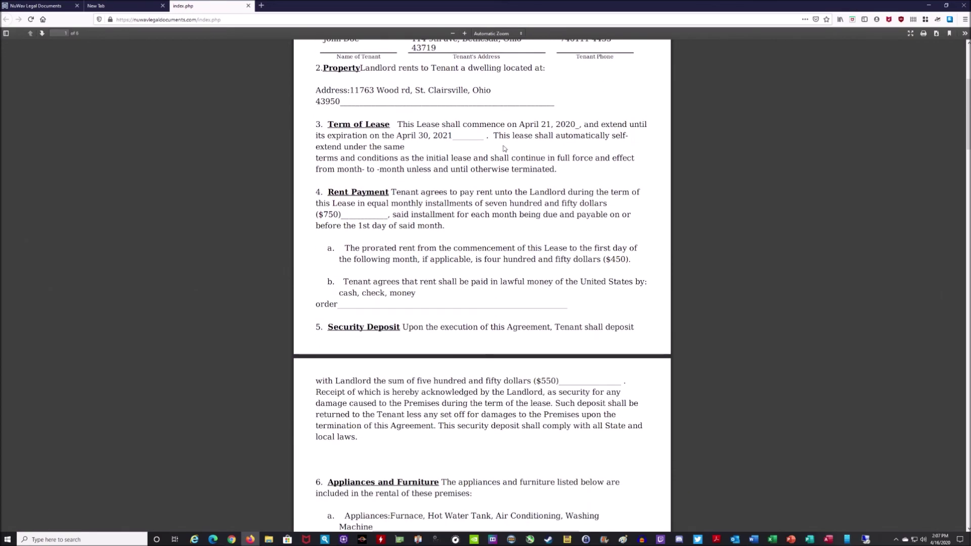
scroll(504, 148, down, 2)
scroll(554, 166, down, 3)
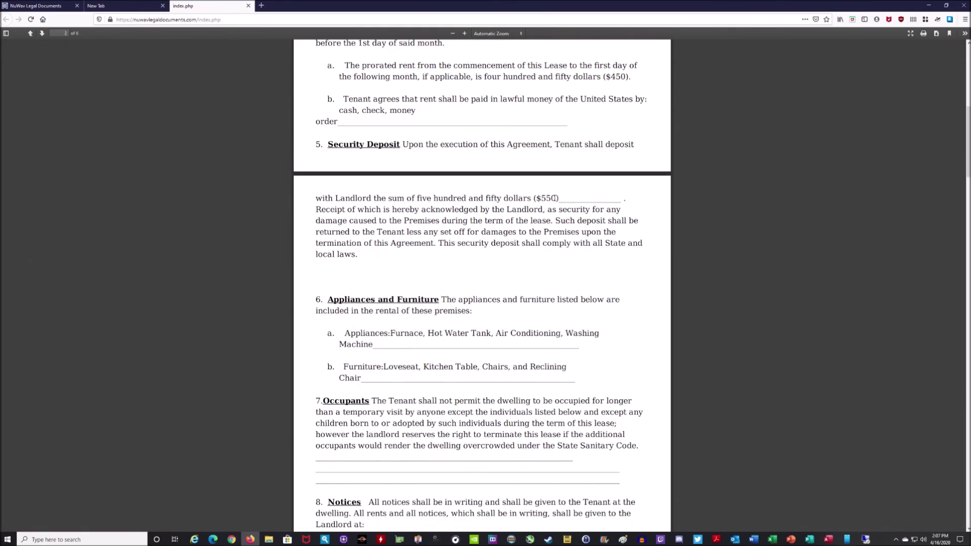
scroll(557, 200, down, 3)
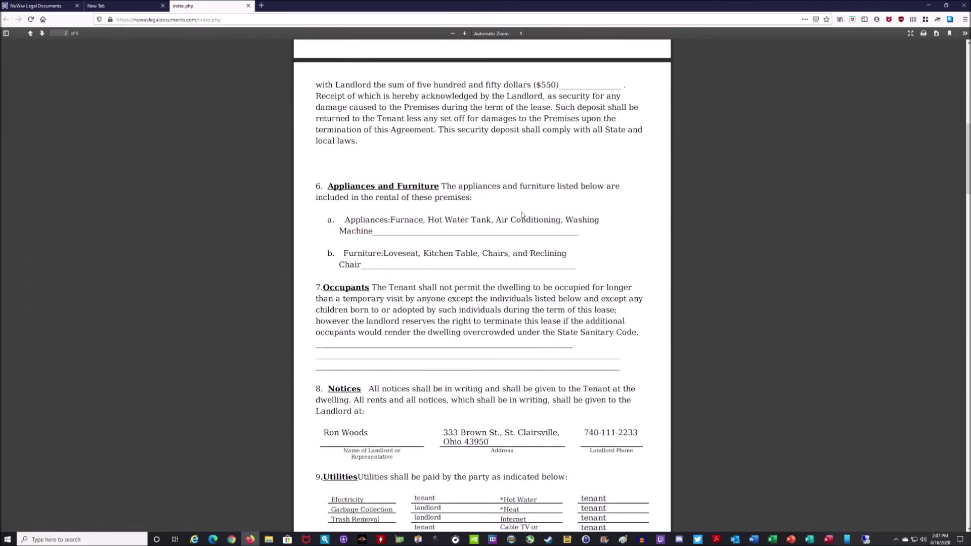
scroll(523, 212, down, 3)
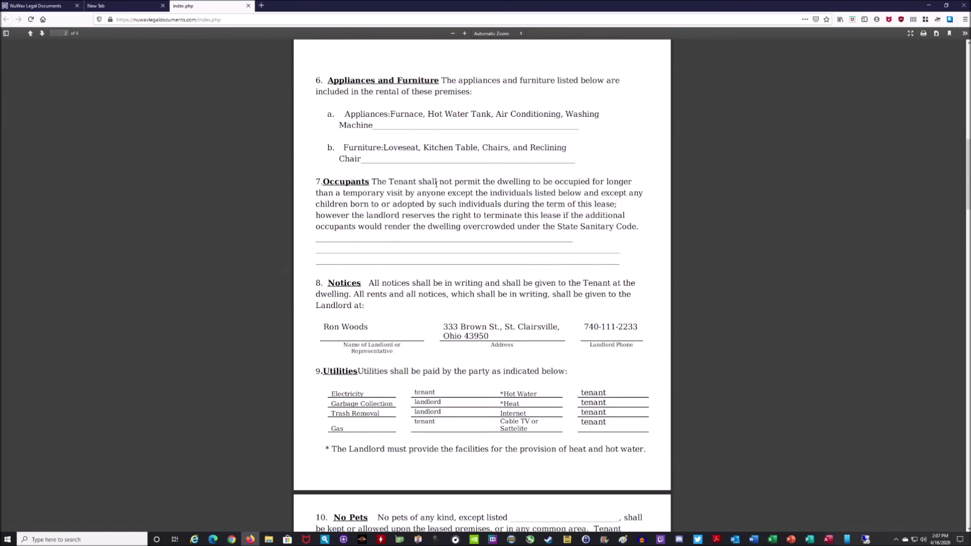
scroll(458, 218, down, 3)
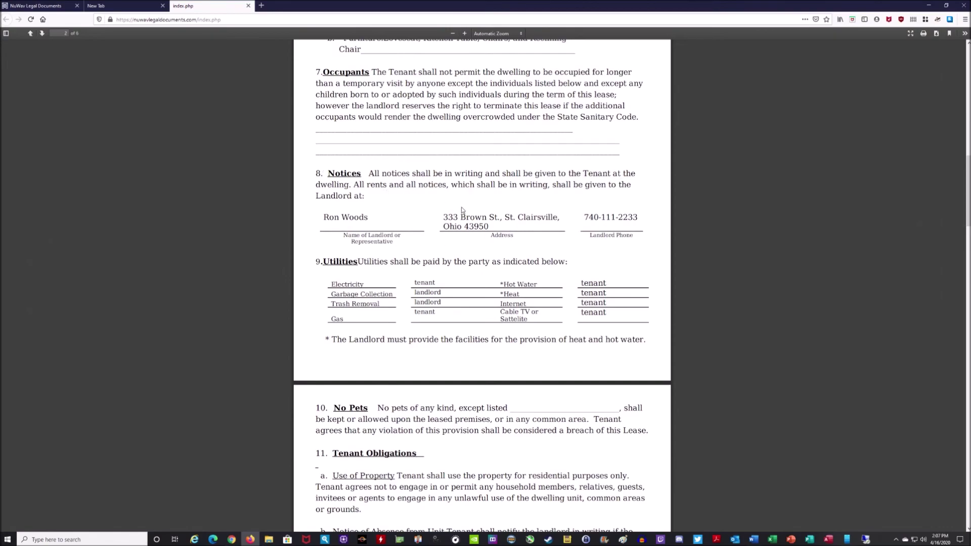
scroll(461, 208, down, 3)
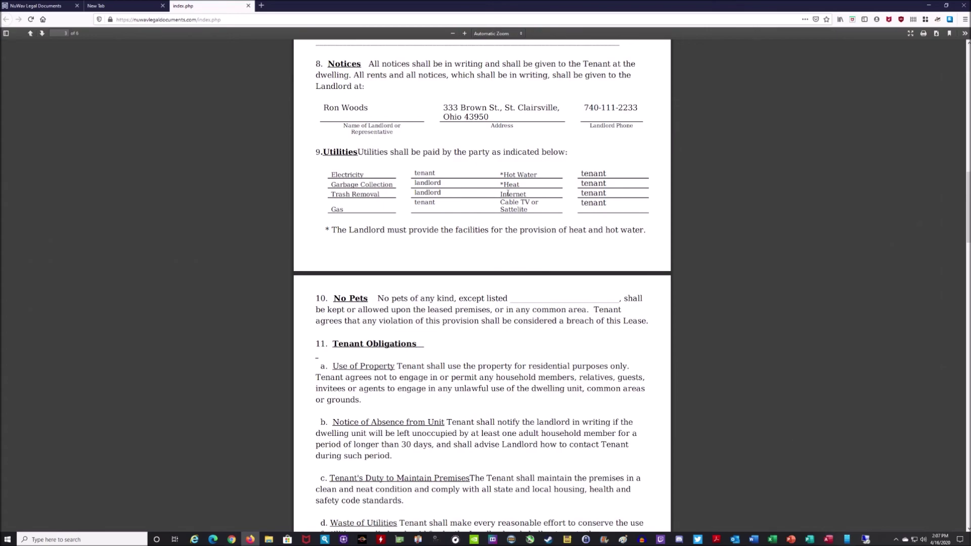
scroll(560, 173, down, 3)
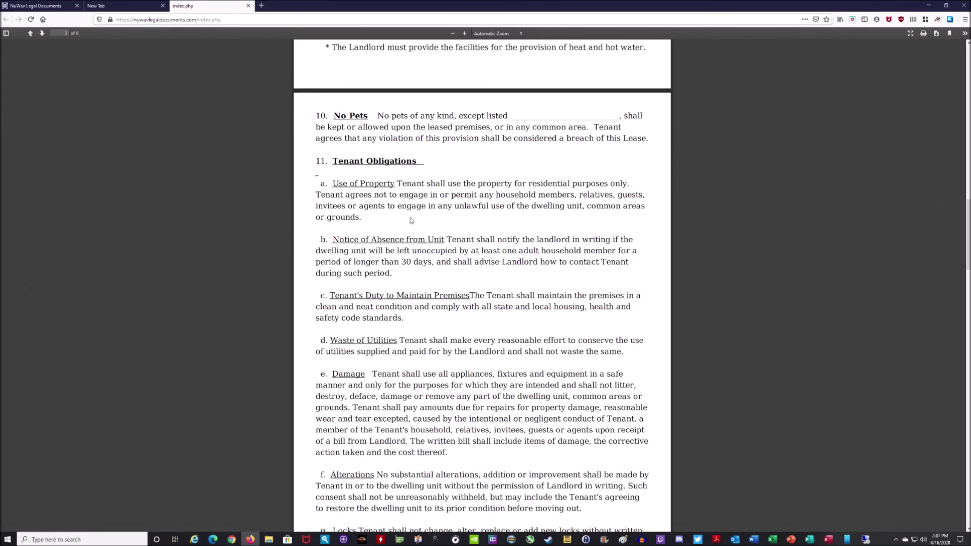
scroll(526, 230, down, 7)
scroll(547, 225, down, 7)
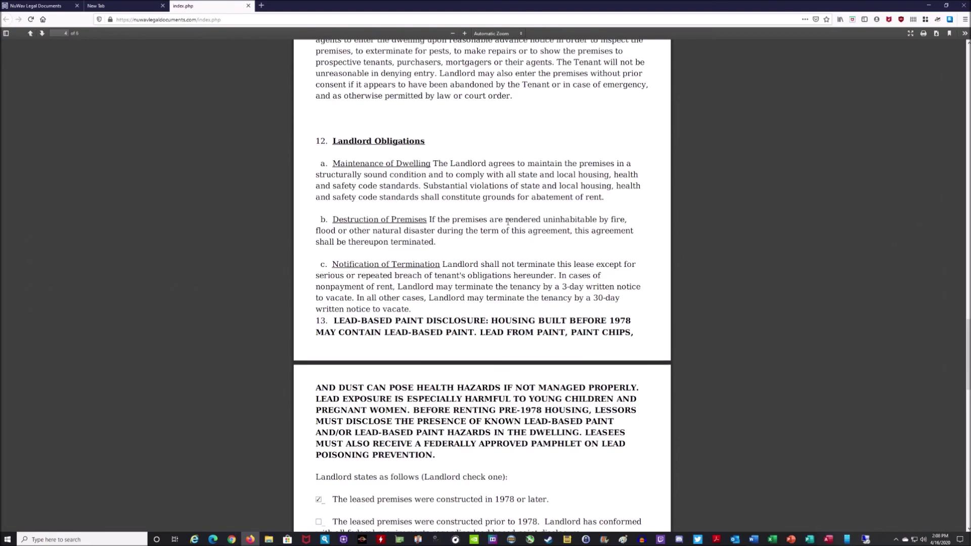
scroll(509, 225, down, 3)
scroll(509, 225, down, 3)
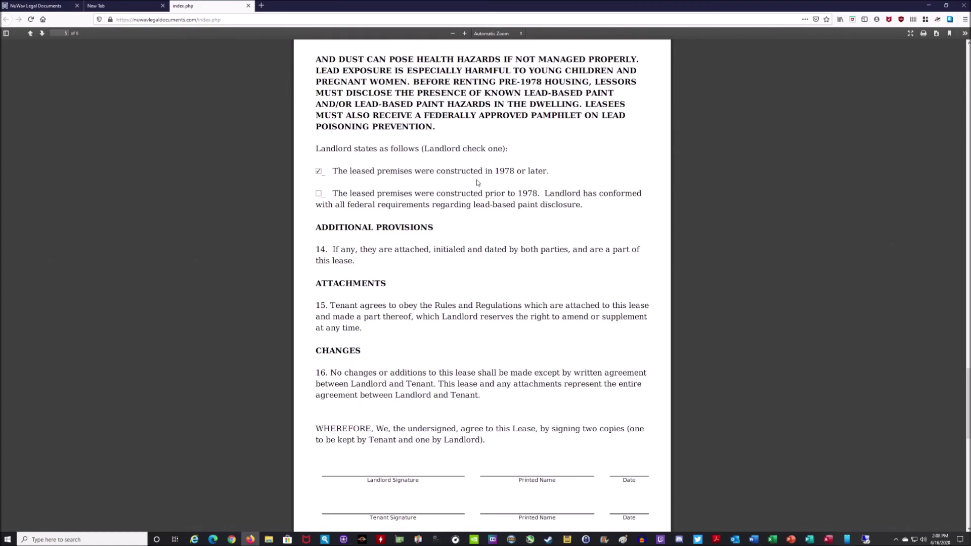
scroll(477, 182, down, 3)
scroll(558, 226, down, 6)
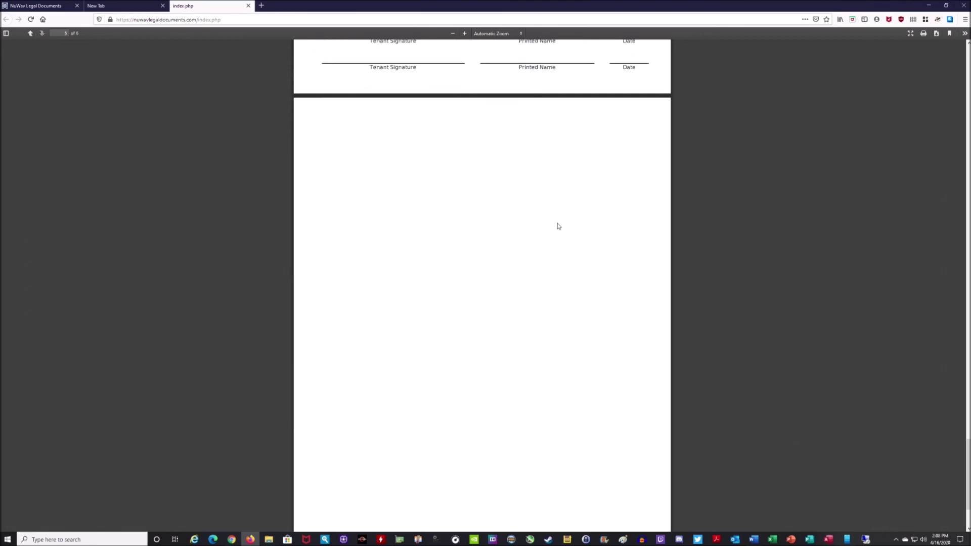
Scroll back toward the top of the lease and close the index.php PDF tab
scroll(558, 226, up, 20)
scroll(558, 225, up, 15)
scroll(554, 222, up, 7)
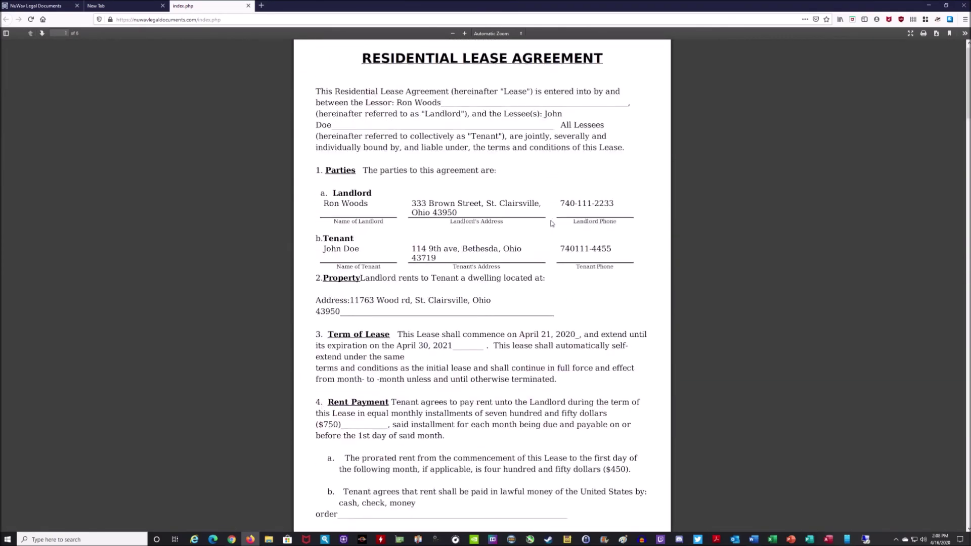
click(248, 6)
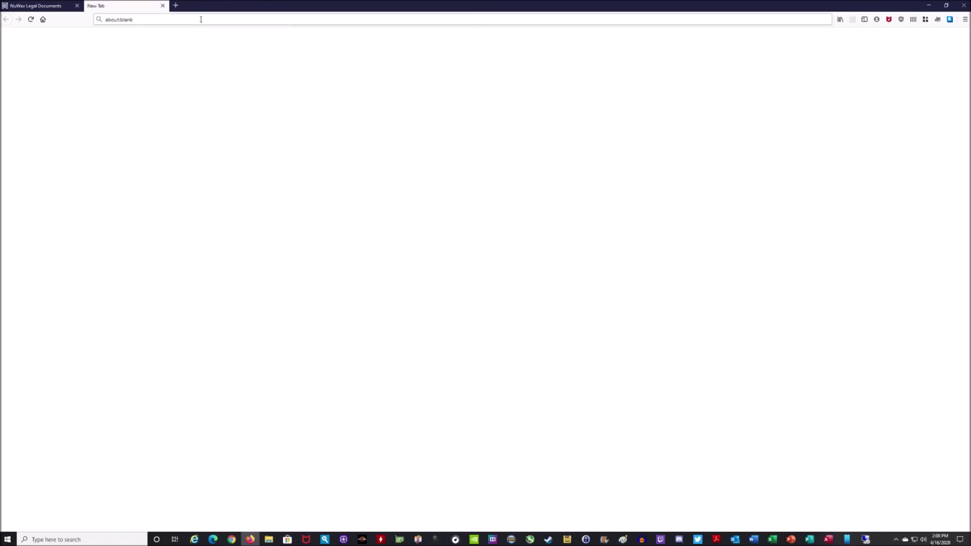
Close the blank New Tab and go to NuWav's Home page from the sidebar
click(163, 6)
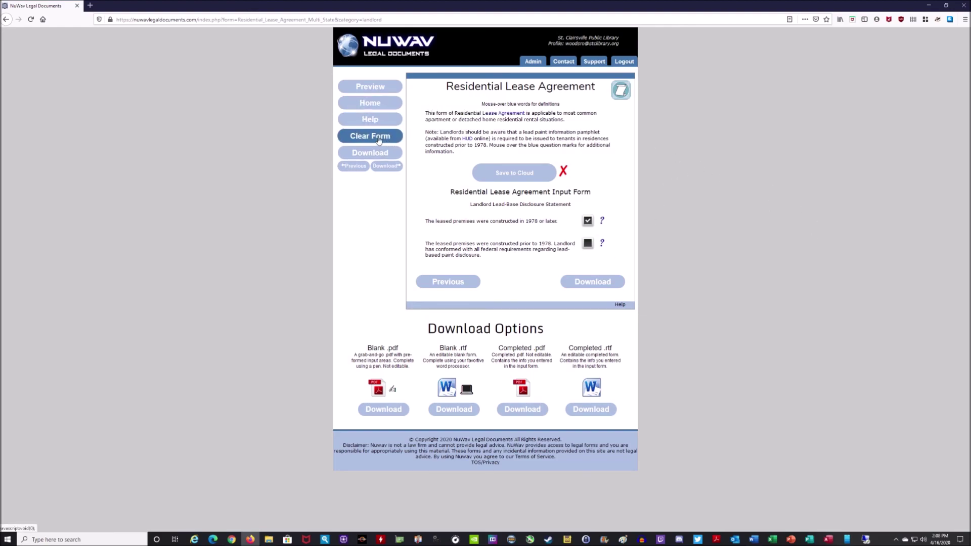
click(371, 105)
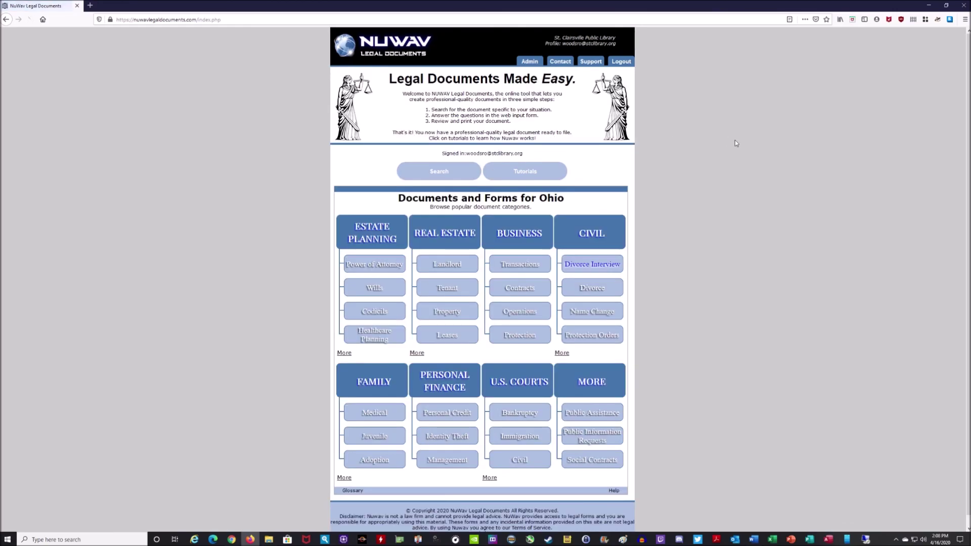